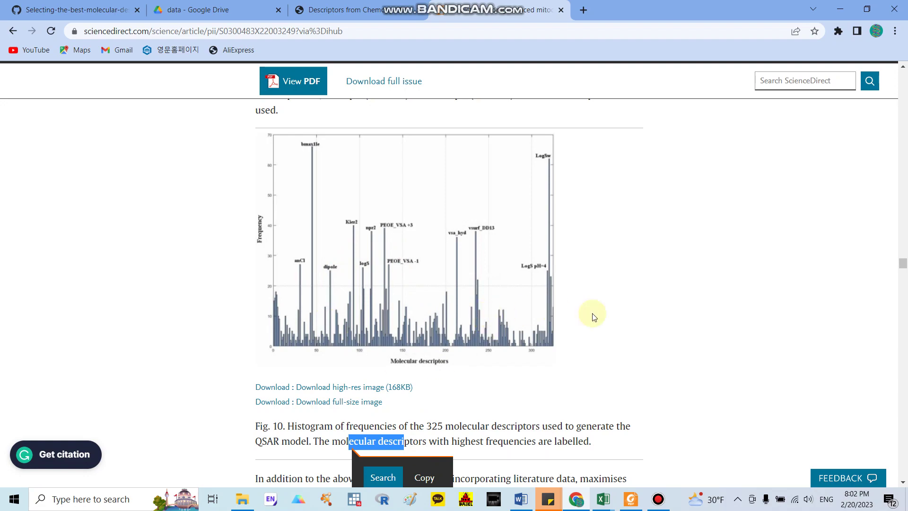
Read the Toxicology article from its title down to section 2.5.2 and highlight the total number of predictors used
{"action": "left_click_drag", "start_coordinate": [903, 263], "coordinate": [903, 71]}
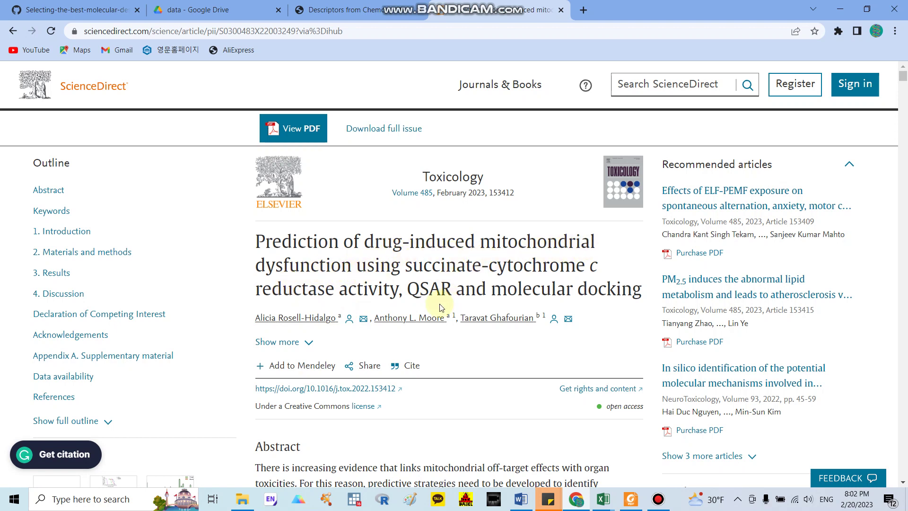
{"action": "scroll", "coordinate": [485, 284], "scroll_direction": "down", "scroll_amount": 5}
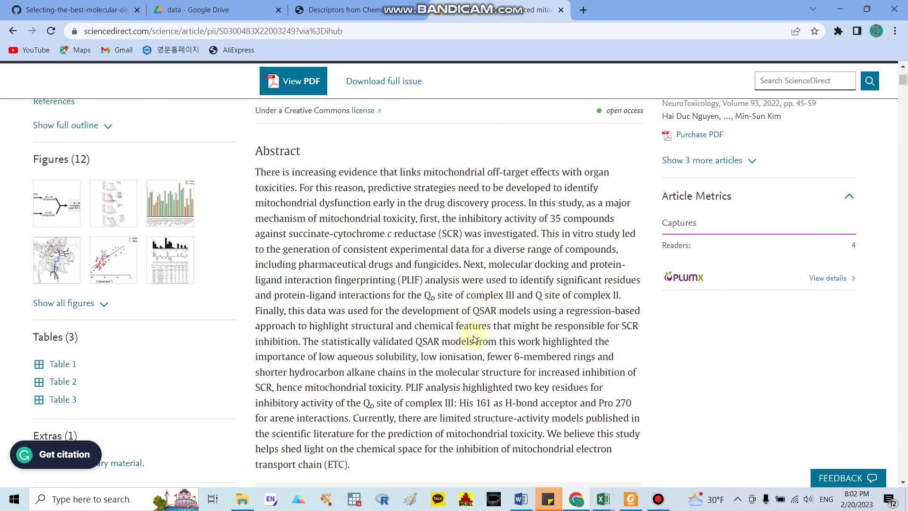
{"action": "scroll", "coordinate": [473, 340], "scroll_direction": "down", "scroll_amount": 20}
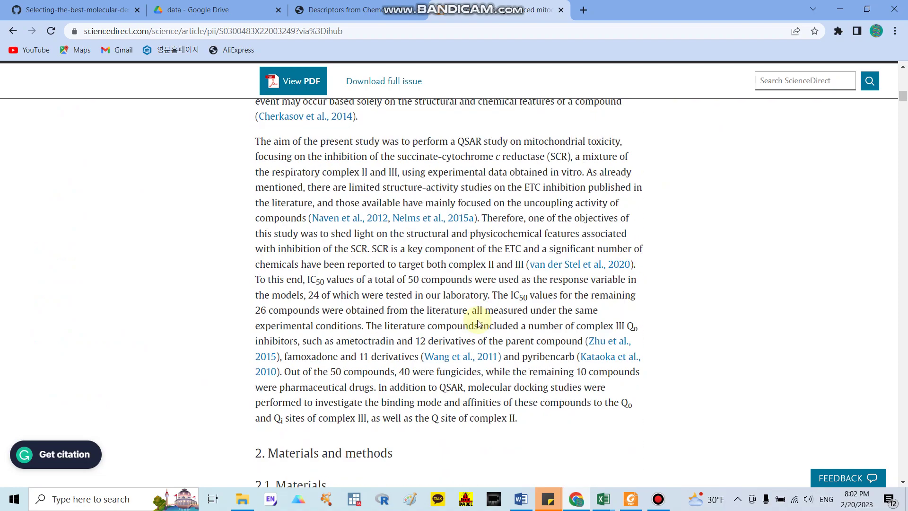
{"action": "scroll", "coordinate": [478, 321], "scroll_direction": "down", "scroll_amount": 18}
{"action": "scroll", "coordinate": [478, 321], "scroll_direction": "down", "scroll_amount": 18}
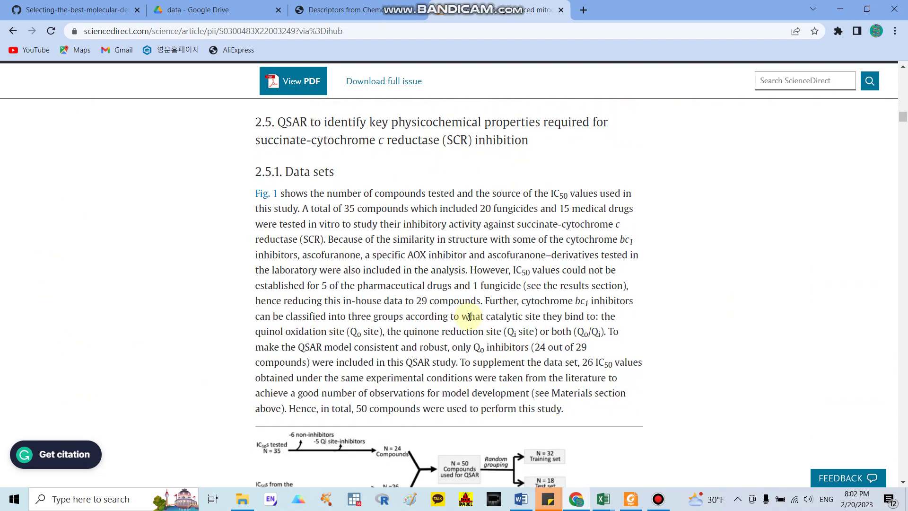
{"action": "scroll", "coordinate": [492, 315], "scroll_direction": "down", "scroll_amount": 11}
{"action": "scroll", "coordinate": [492, 320], "scroll_direction": "down", "scroll_amount": 3}
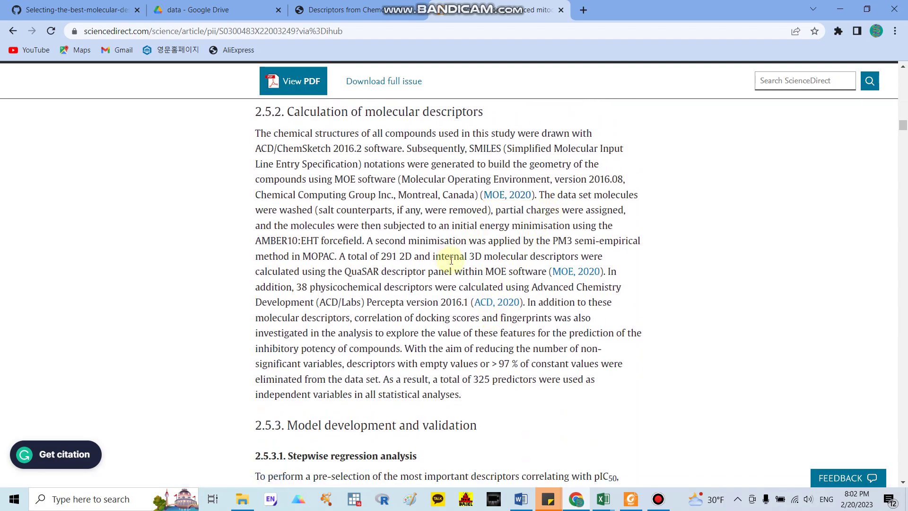
{"action": "double_click", "coordinate": [479, 381]}
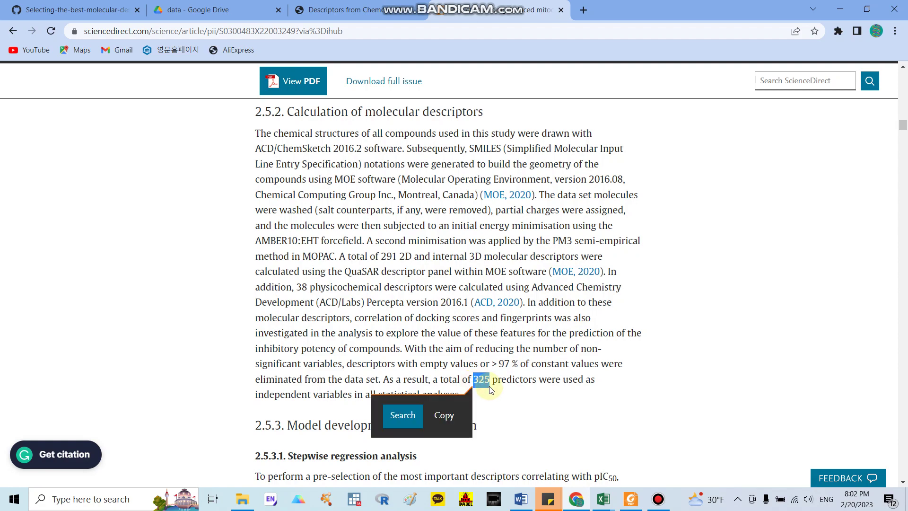
Switch to descriptor important.pdf and examine Table 2 of the Dragon 6 molecular descriptors, highlighting the total quantity
{"action": "left_click", "coordinate": [632, 500]}
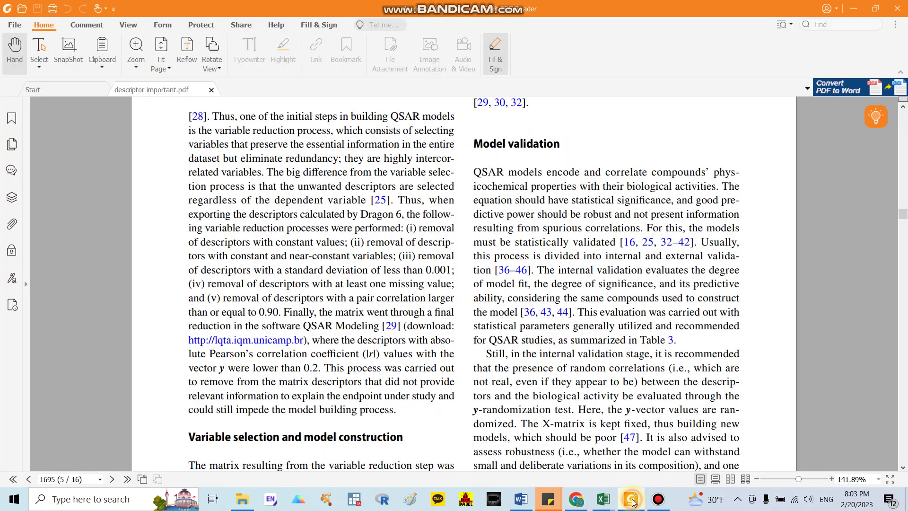
{"action": "scroll", "coordinate": [331, 255], "scroll_direction": "up", "scroll_amount": 3}
{"action": "scroll", "coordinate": [353, 248], "scroll_direction": "up", "scroll_amount": 3}
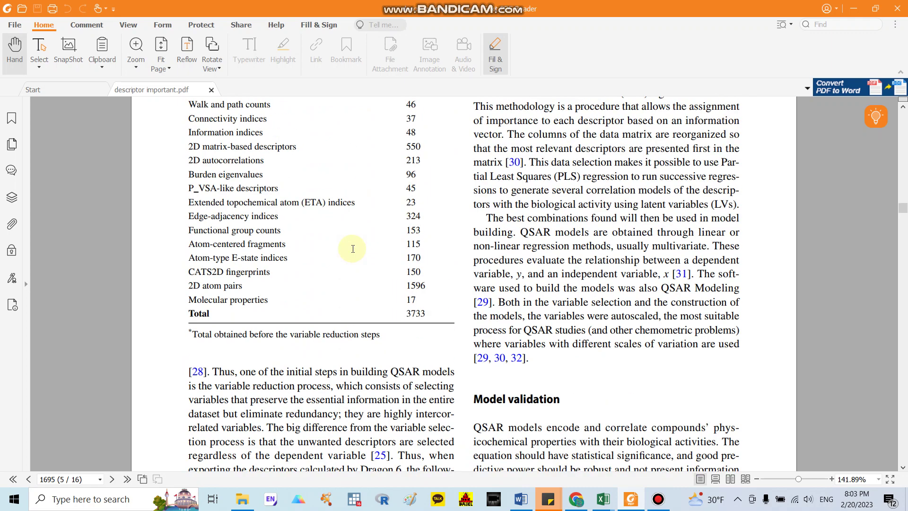
{"action": "left_click_drag", "start_coordinate": [405, 315], "coordinate": [419, 315]}
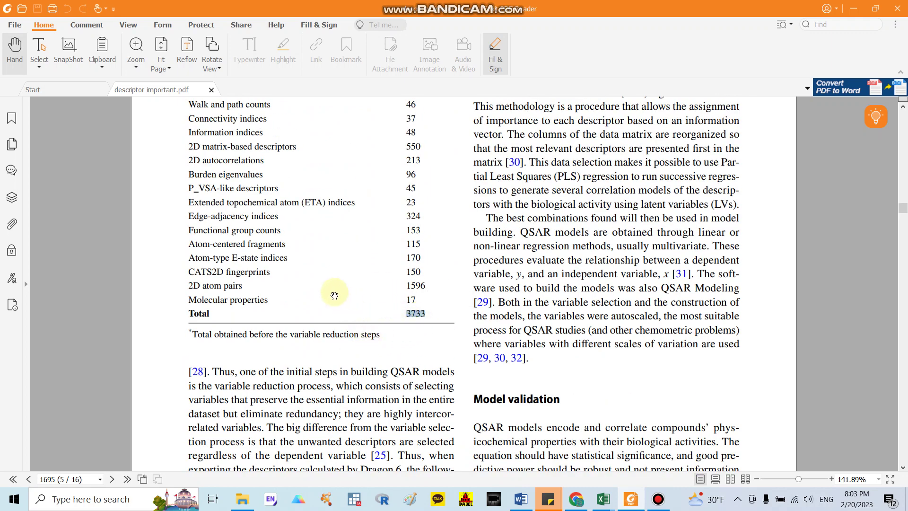
{"action": "scroll", "coordinate": [335, 289], "scroll_direction": "up", "scroll_amount": 3}
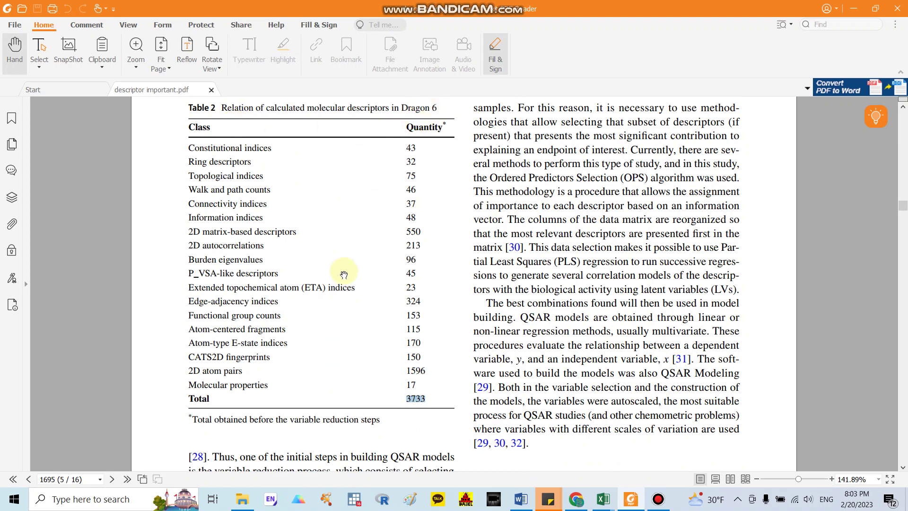
{"action": "scroll", "coordinate": [350, 343], "scroll_direction": "down", "scroll_amount": 1}
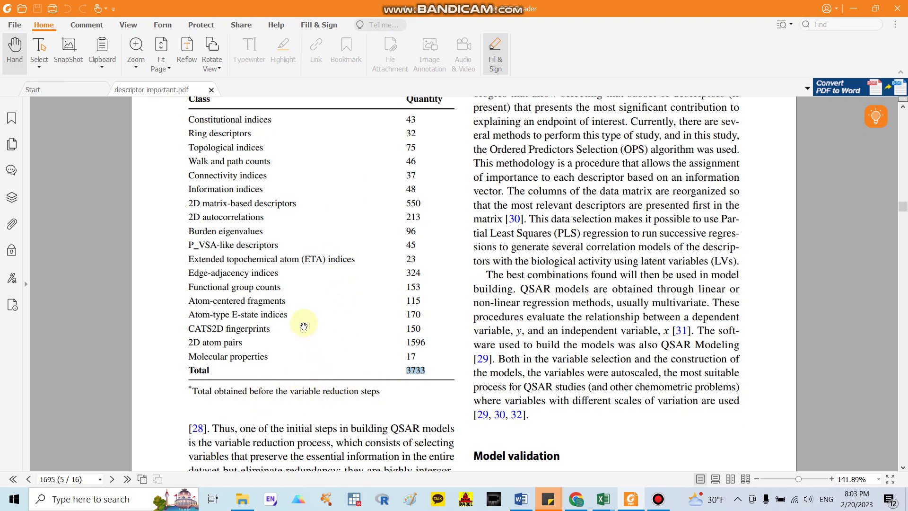
{"action": "scroll", "coordinate": [303, 368], "scroll_direction": "down", "scroll_amount": 2}
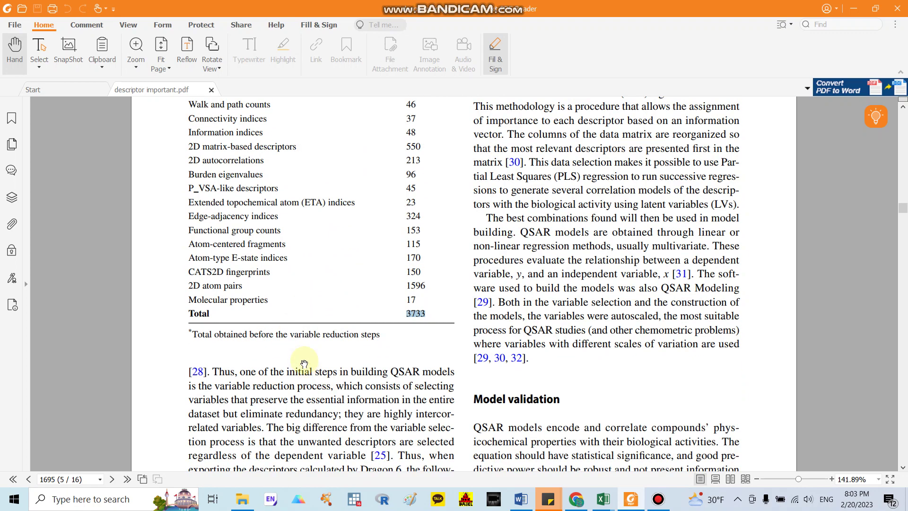
Read the variable reduction paragraph below Table 2, highlighting redundancy elimination and the criteria for constant values, standard deviation, missing values and pair correlation
{"action": "scroll", "coordinate": [305, 364], "scroll_direction": "down", "scroll_amount": 8}
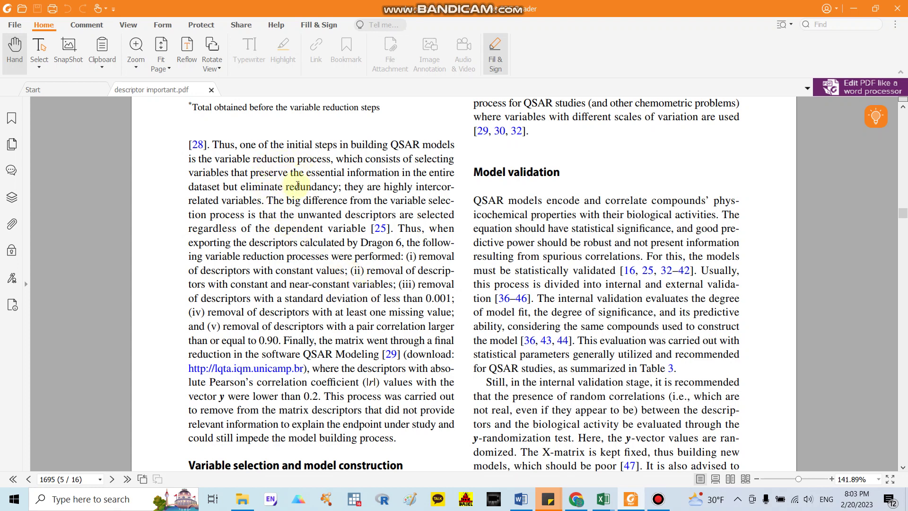
{"action": "left_click_drag", "start_coordinate": [245, 190], "coordinate": [338, 193]}
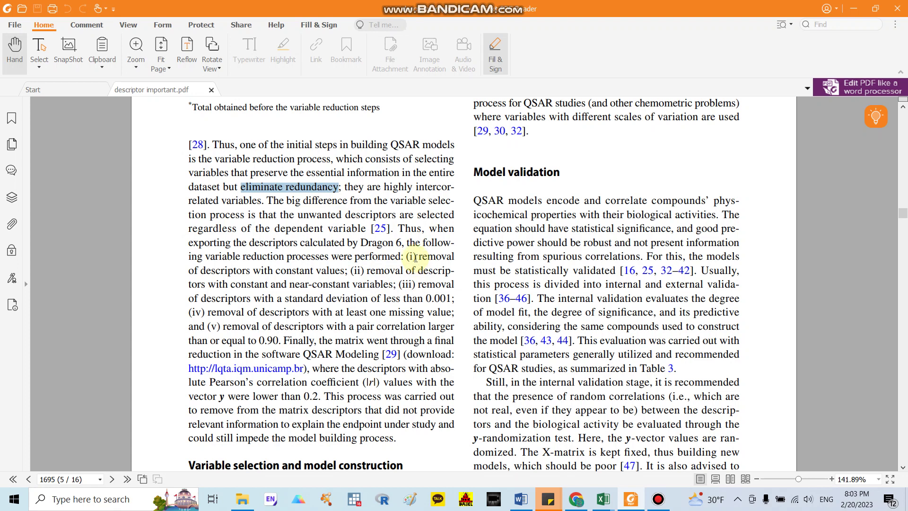
{"action": "left_click_drag", "start_coordinate": [419, 258], "coordinate": [396, 286]}
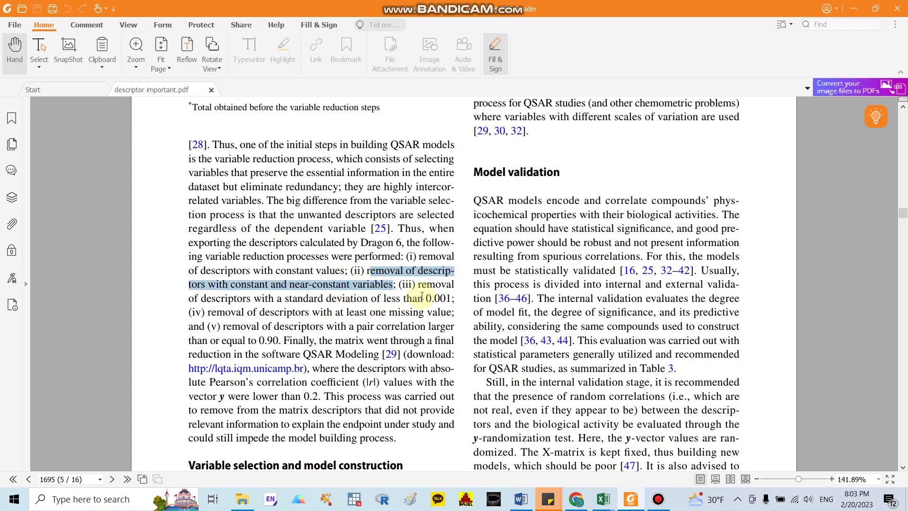
{"action": "left_click_drag", "start_coordinate": [284, 298], "coordinate": [384, 299]}
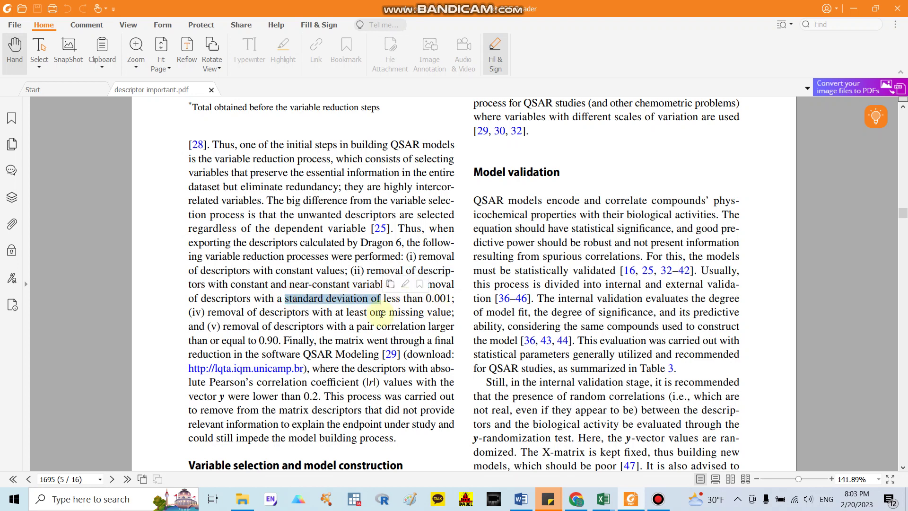
{"action": "left_click_drag", "start_coordinate": [210, 313], "coordinate": [437, 313]}
{"action": "left_click_drag", "start_coordinate": [224, 326], "coordinate": [278, 336]}
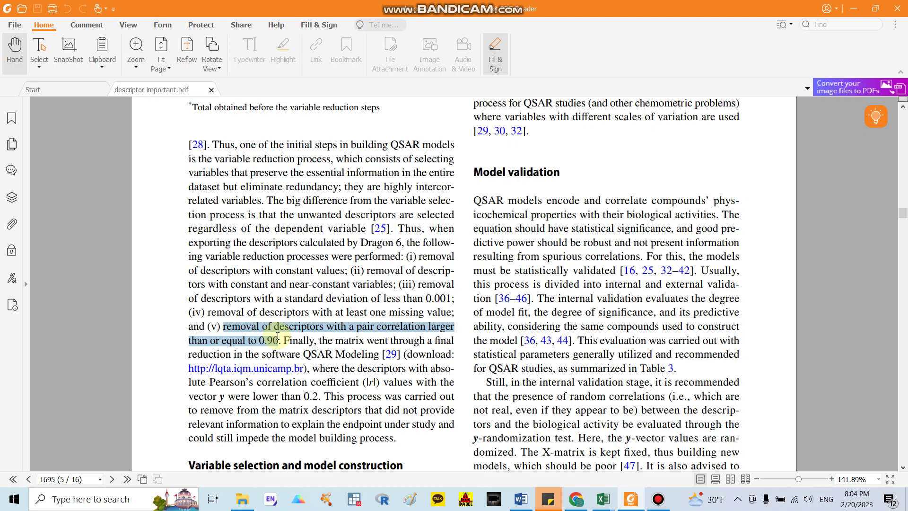
Return to the ScienceDirect article in the browser and examine the Fig. 10 histogram of molecular descriptor frequencies
{"action": "left_click", "coordinate": [576, 501]}
{"action": "scroll", "coordinate": [527, 291], "scroll_direction": "down", "scroll_amount": 20}
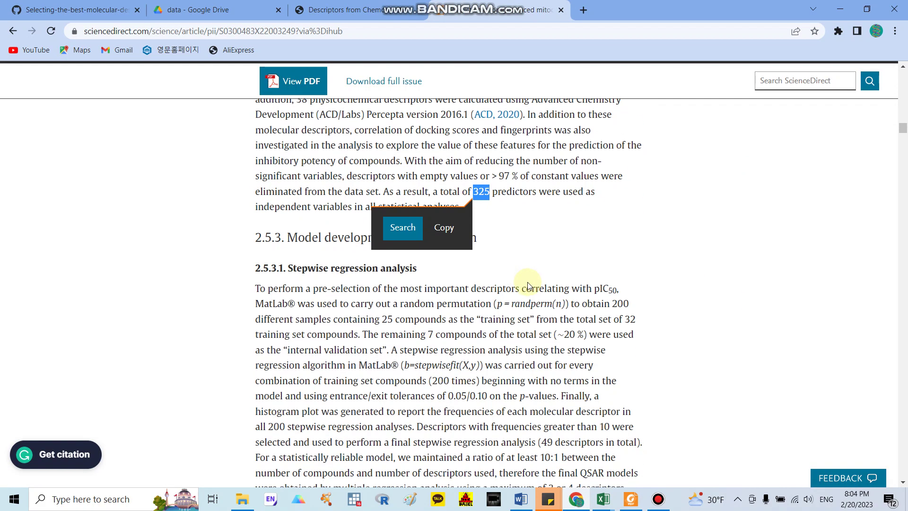
{"action": "left_click_drag", "start_coordinate": [899, 148], "coordinate": [904, 264]}
{"action": "scroll", "coordinate": [815, 248], "scroll_direction": "up", "scroll_amount": 4}
{"action": "scroll", "coordinate": [368, 264], "scroll_direction": "up", "scroll_amount": 2}
{"action": "scroll", "coordinate": [369, 264], "scroll_direction": "up", "scroll_amount": 1}
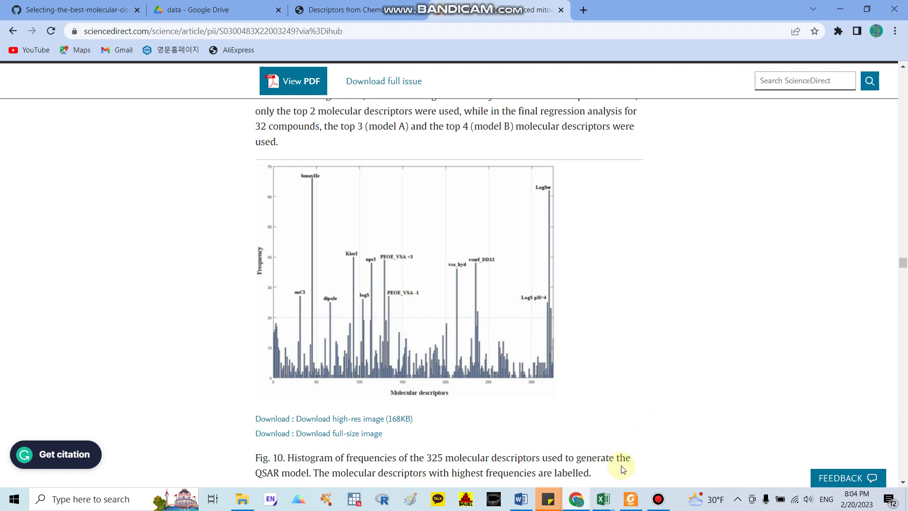
Switch to the datacleanchemopyache workbook in Excel and inspect its header row and the compounds, SMILES and pIC50 columns
{"action": "left_click", "coordinate": [609, 506]}
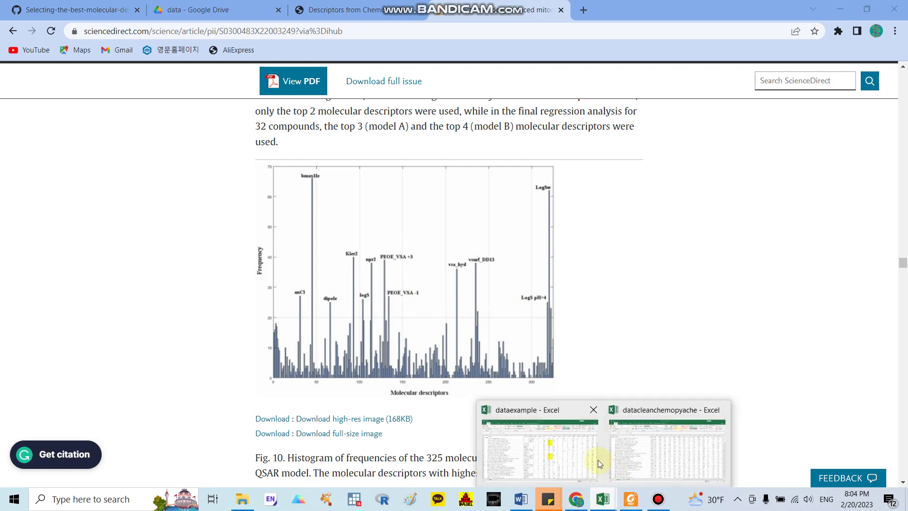
{"action": "left_click", "coordinate": [657, 466]}
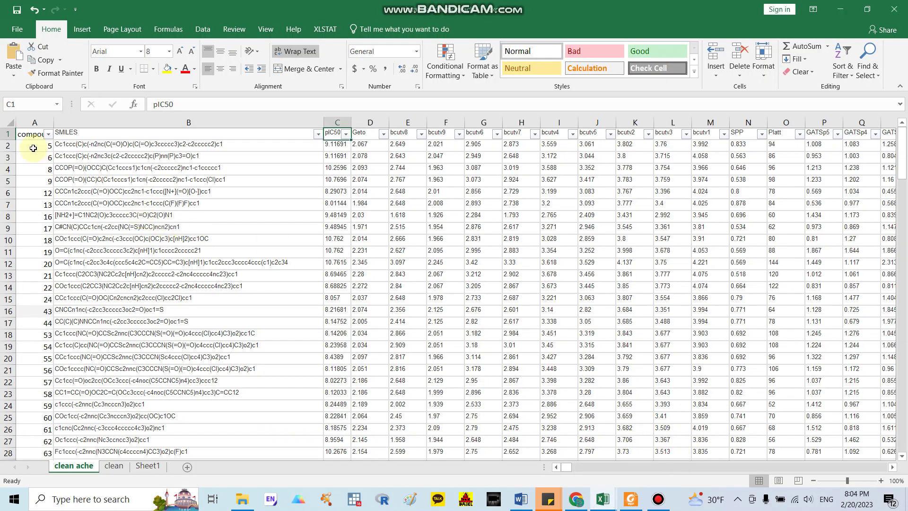
{"action": "left_click", "coordinate": [3, 134]}
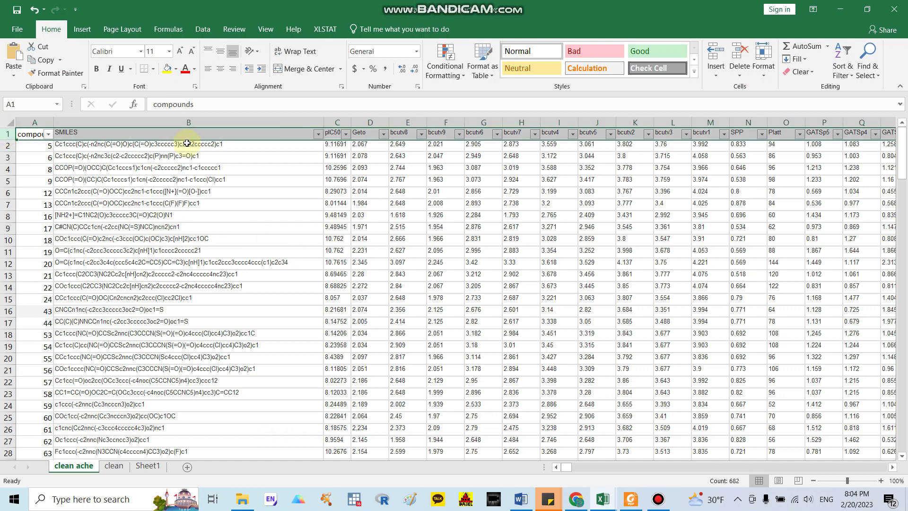
{"action": "left_click", "coordinate": [32, 124]}
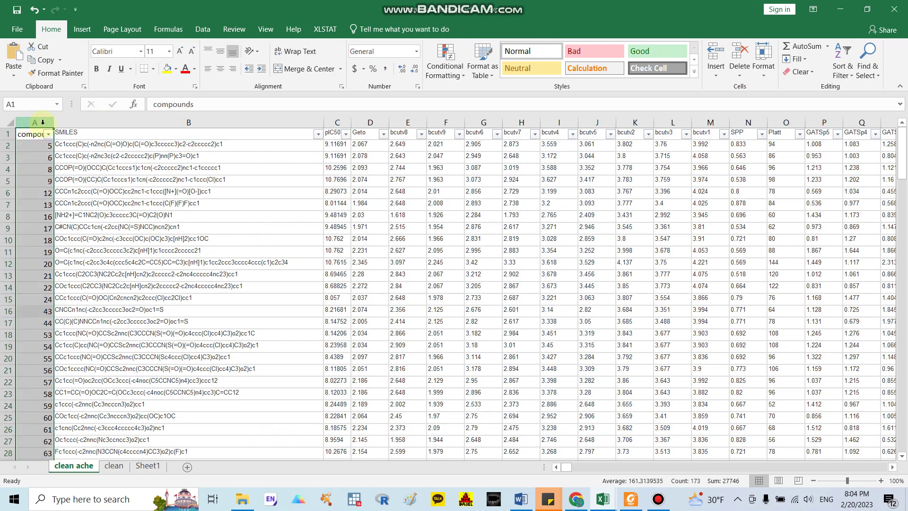
{"action": "left_click", "coordinate": [90, 124]}
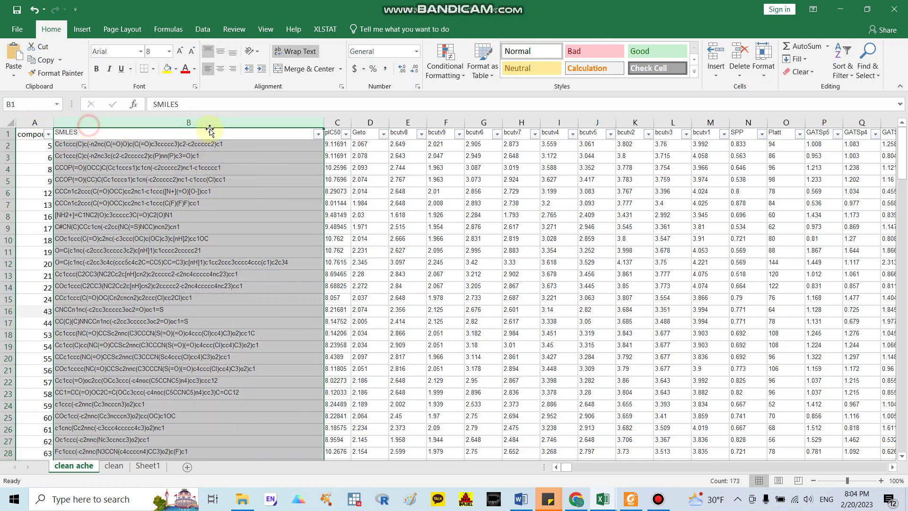
{"action": "left_click", "coordinate": [335, 122]}
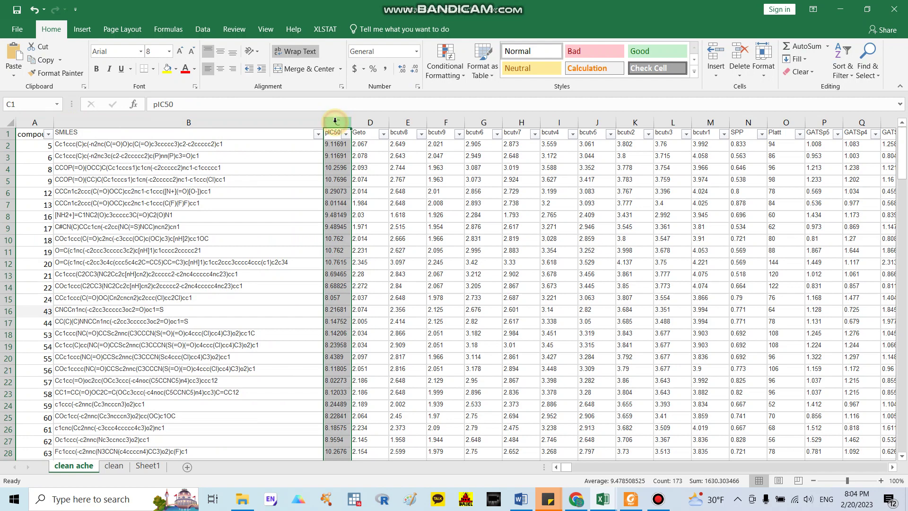
{"action": "left_click", "coordinate": [2, 134]}
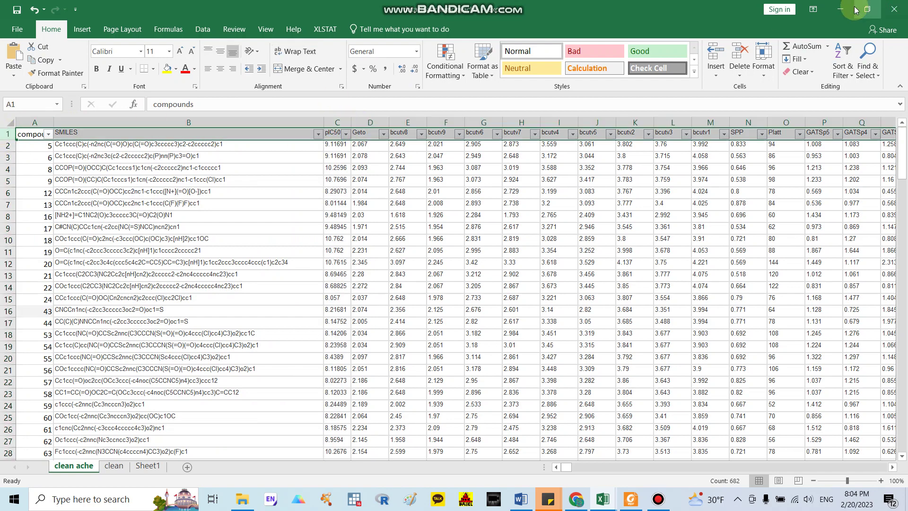
{"action": "left_click", "coordinate": [840, 9]}
Bring up the dataexample workbook and inspect its compounds, SMILES and pic50 columns and the number of filled header cells
{"action": "mouse_move", "coordinate": [597, 500]}
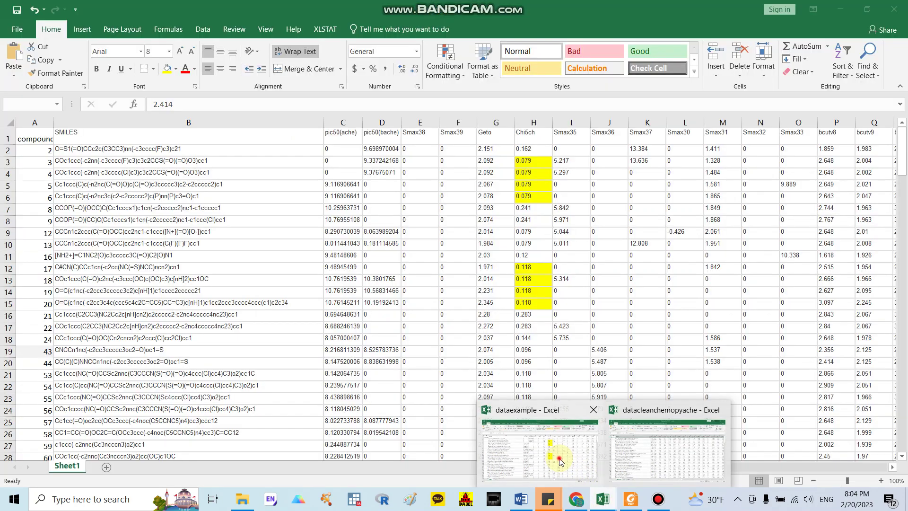
{"action": "left_click", "coordinate": [558, 463]}
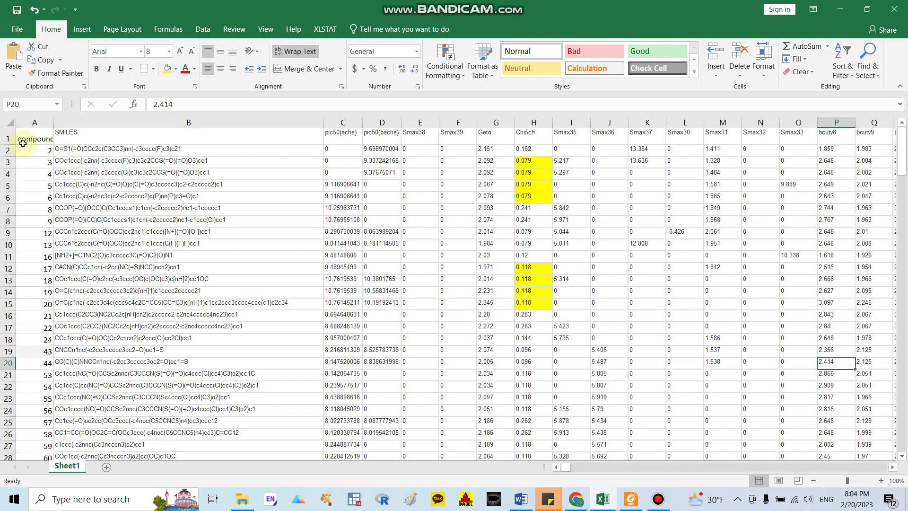
{"action": "left_click", "coordinate": [31, 122]}
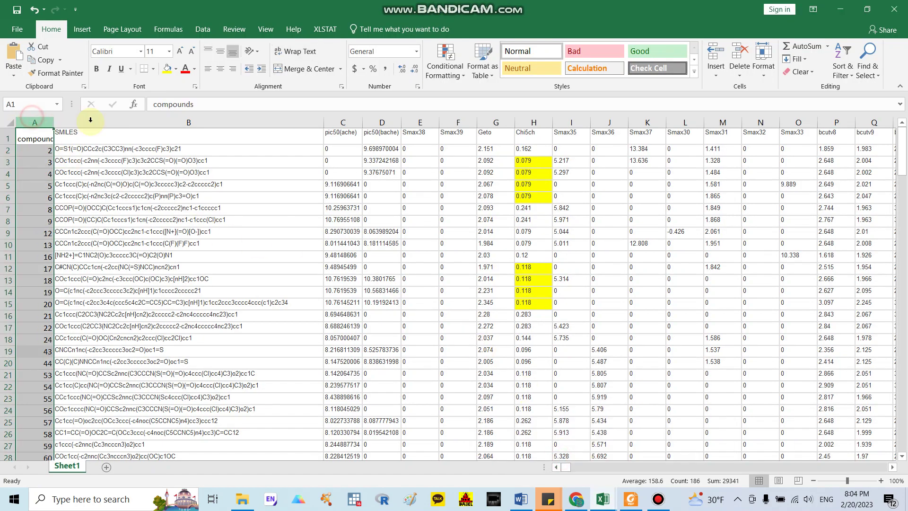
{"action": "left_click", "coordinate": [114, 122]}
{"action": "left_click", "coordinate": [342, 122]}
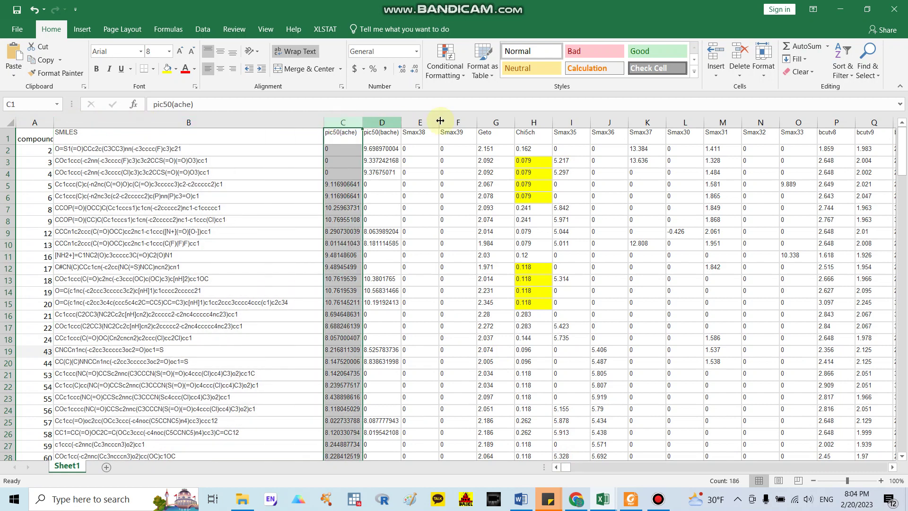
{"action": "left_click", "coordinate": [6, 132]}
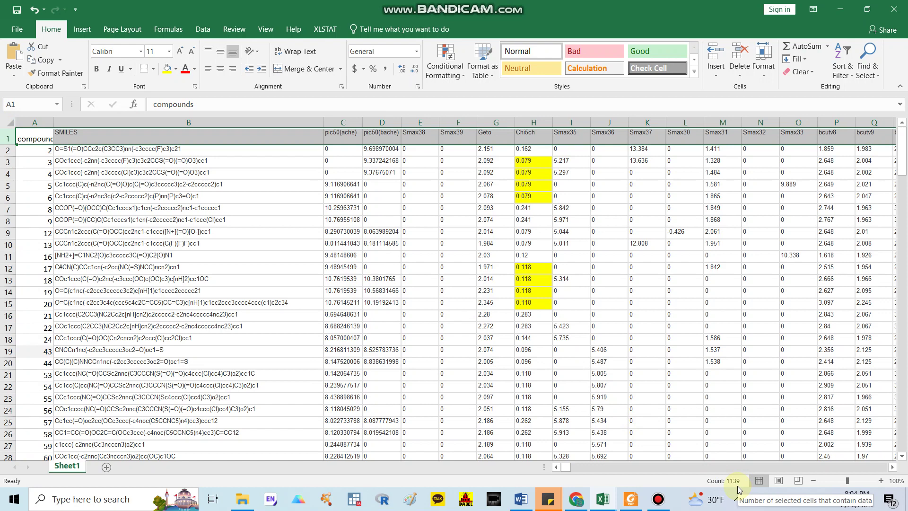
Switch to the ChemDes page in the browser and review Chemopy's 2D descriptors, 3D descriptors and molecular fingerprints
{"action": "left_click", "coordinate": [576, 499]}
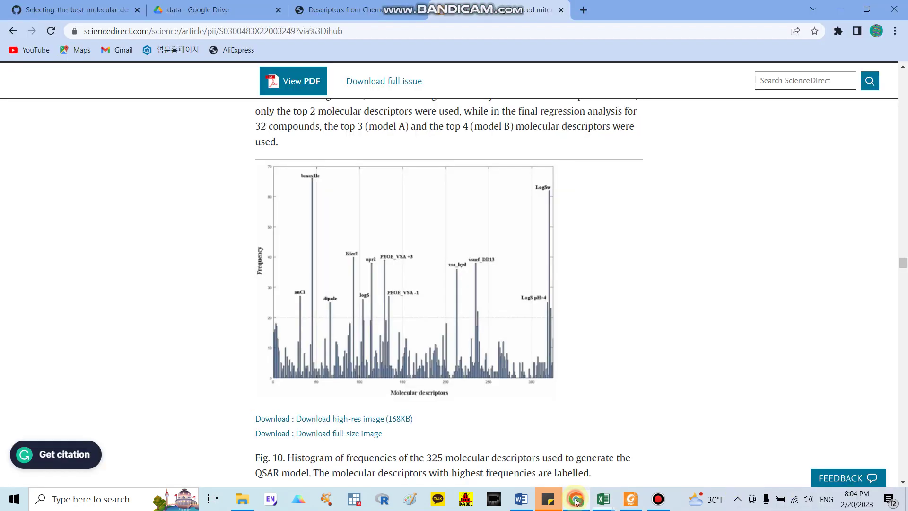
{"action": "key", "text": "ctrl+shift+Tab"}
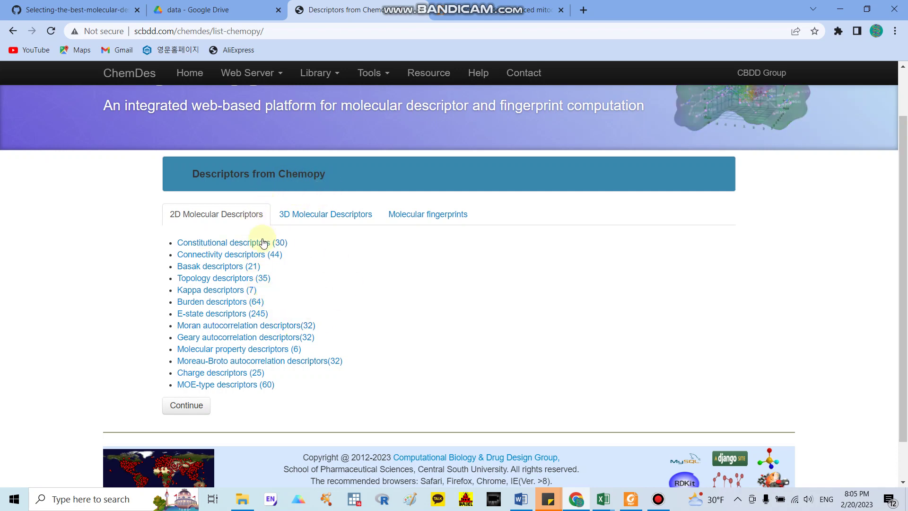
{"action": "left_click", "coordinate": [301, 218]}
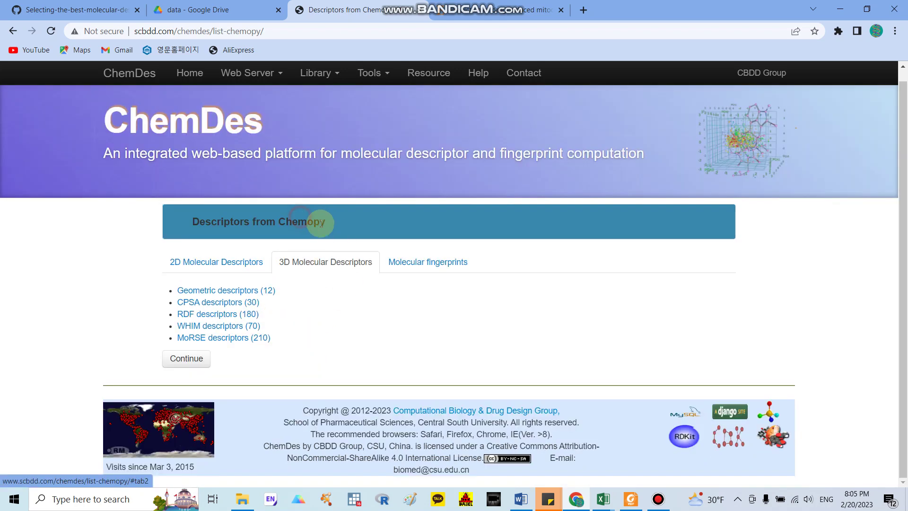
{"action": "left_click", "coordinate": [419, 263]}
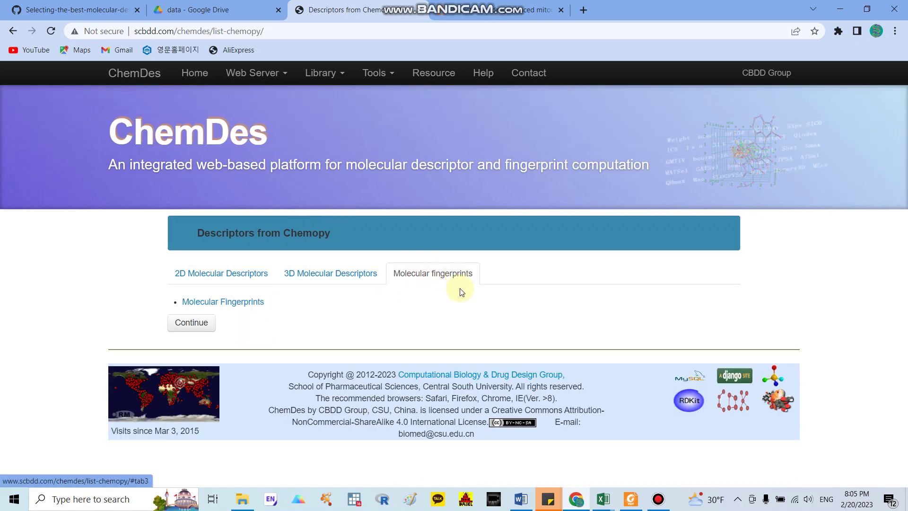
Switch to the dataexample workbook in Excel and check the number of filled header cells
{"action": "mouse_move", "coordinate": [607, 505]}
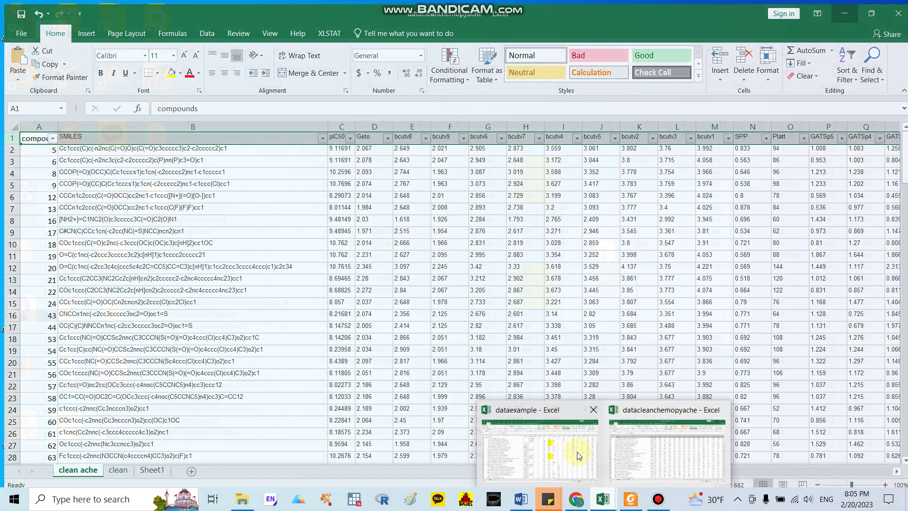
{"action": "left_click", "coordinate": [574, 453]}
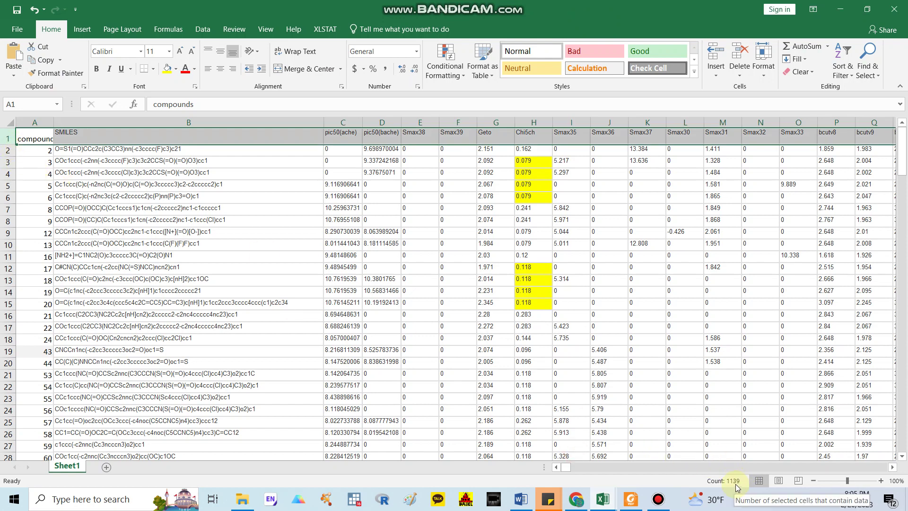
{"action": "left_click", "coordinate": [623, 226]}
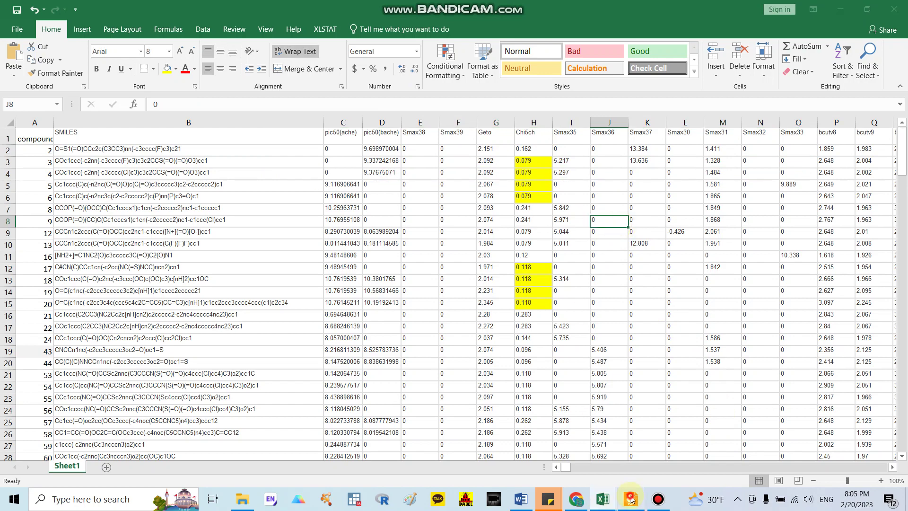
Read the near-constant and standard-deviation removal criteria in the descriptor important PDF and compare them with the Chi5ch column in dataexample
{"action": "left_click", "coordinate": [631, 499]}
{"action": "left_click_drag", "start_coordinate": [417, 256], "coordinate": [392, 303]}
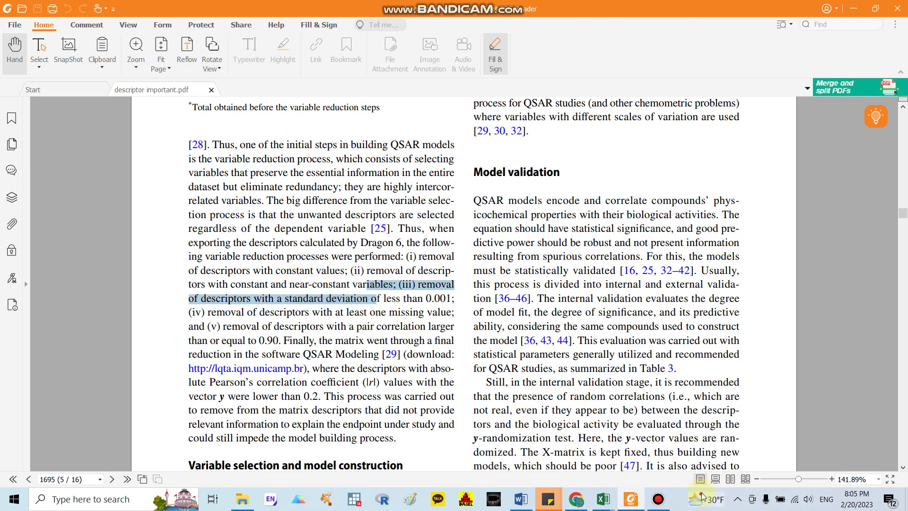
{"action": "left_click", "coordinate": [597, 494]}
{"action": "left_click", "coordinate": [534, 442]}
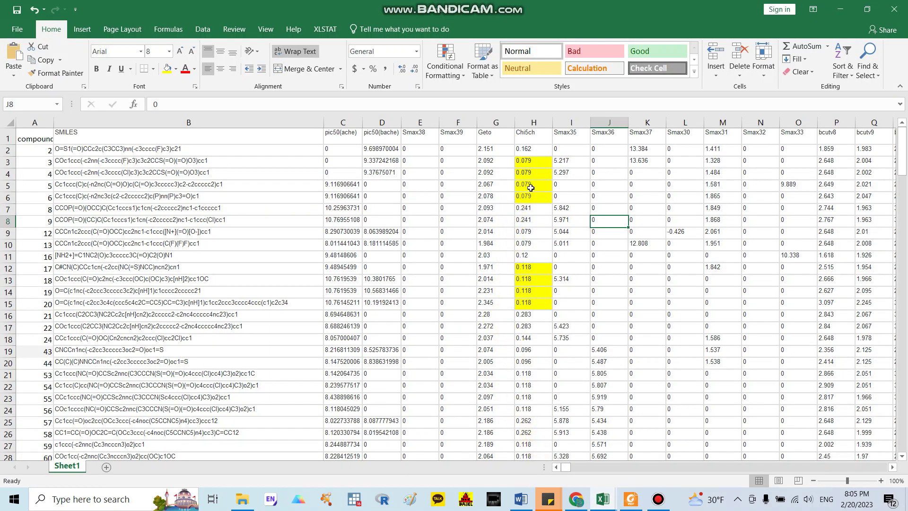
{"action": "left_click", "coordinate": [532, 121]}
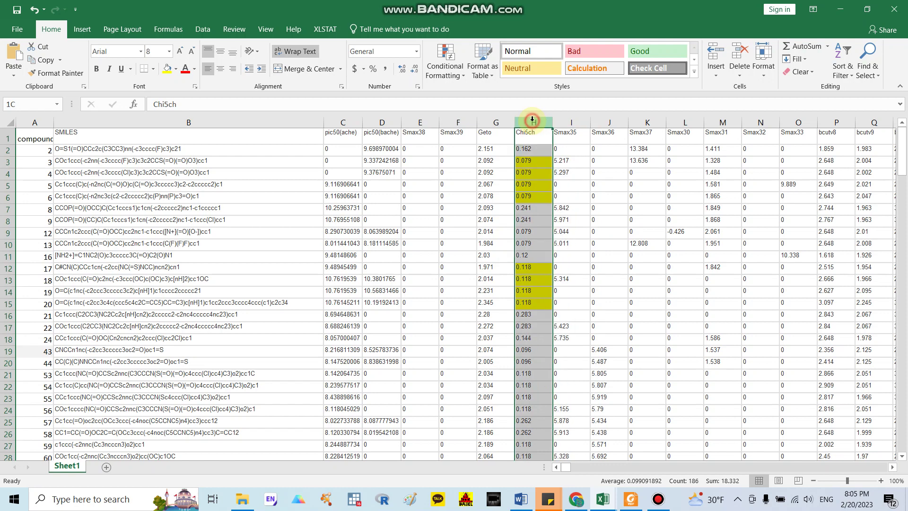
{"action": "left_click", "coordinate": [535, 160]}
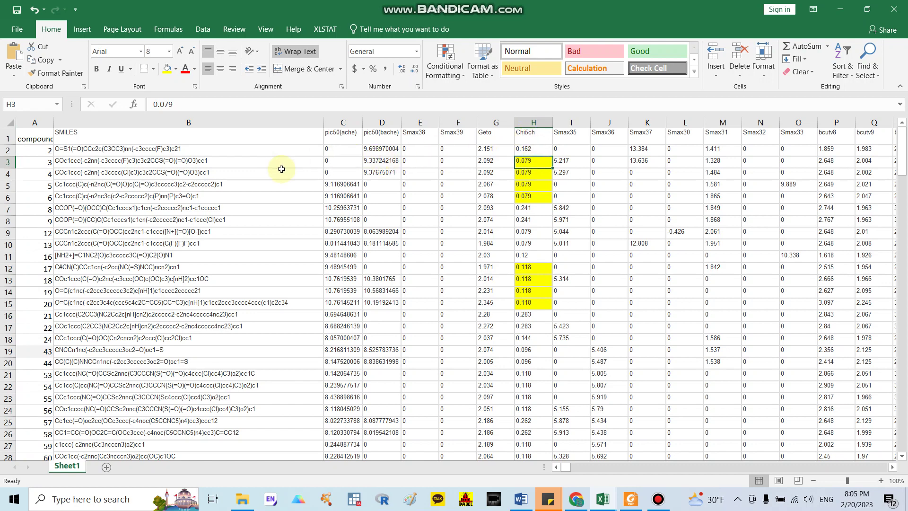
Examine the highlighted repeated values in rows 3 to 6 against the whole Chi5ch column
{"action": "key", "text": "Down"}
{"action": "key", "text": "Down"}
{"action": "key", "text": "Down"}
{"action": "key", "text": "Down"}
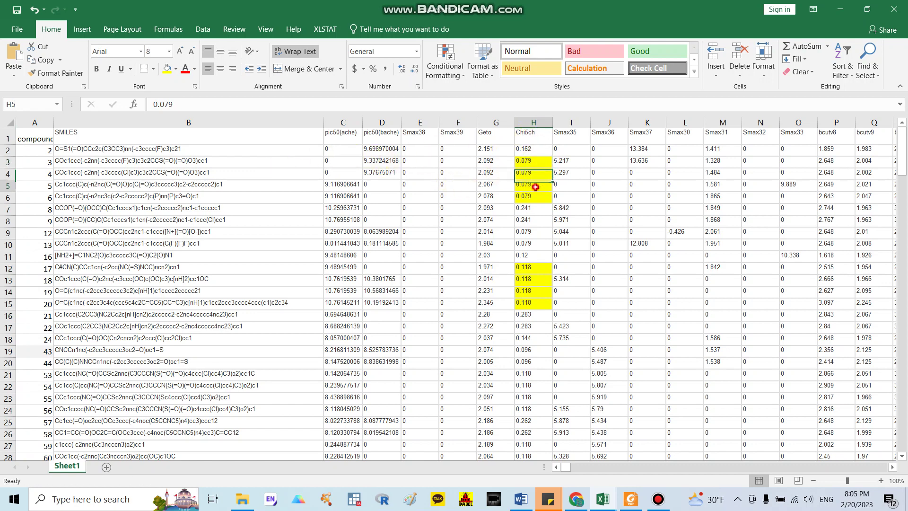
{"action": "left_click_drag", "start_coordinate": [530, 167], "coordinate": [534, 199]}
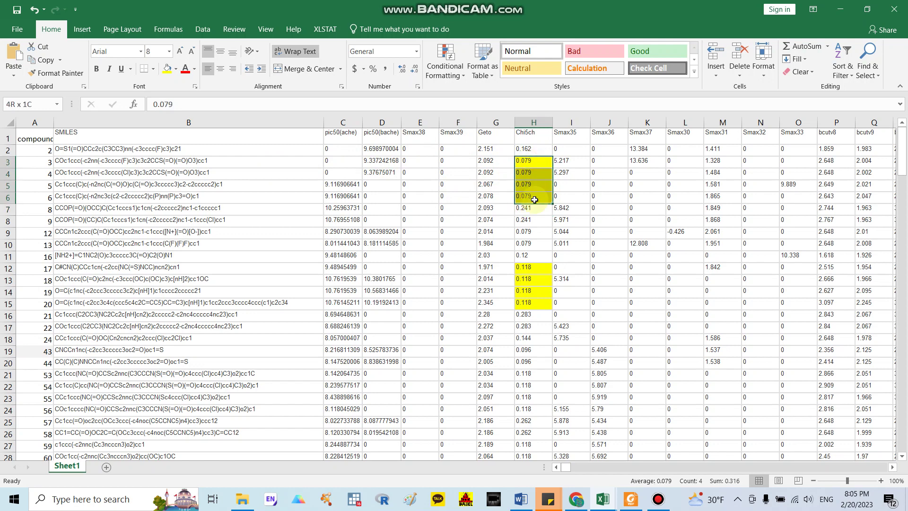
{"action": "left_click", "coordinate": [533, 123]}
{"action": "left_click_drag", "start_coordinate": [533, 164], "coordinate": [539, 198]}
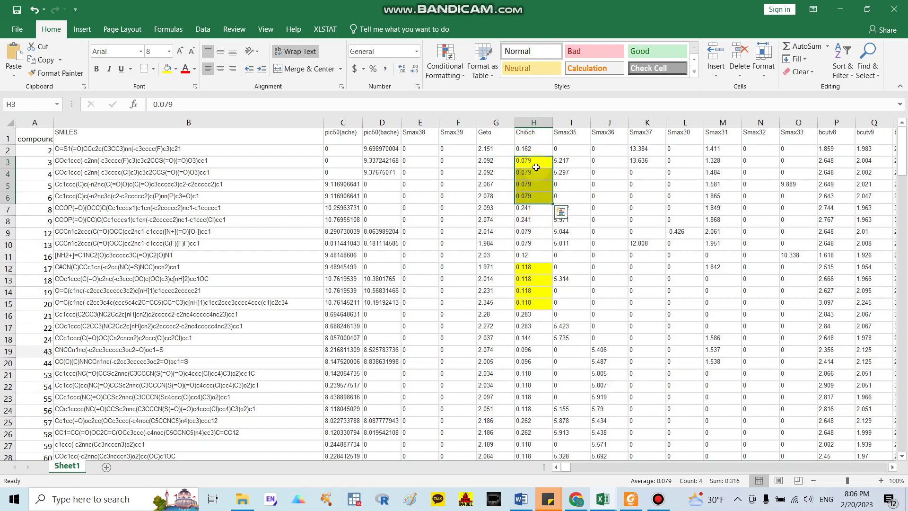
{"action": "left_click_drag", "start_coordinate": [533, 160], "coordinate": [539, 192]}
{"action": "left_click", "coordinate": [528, 122]}
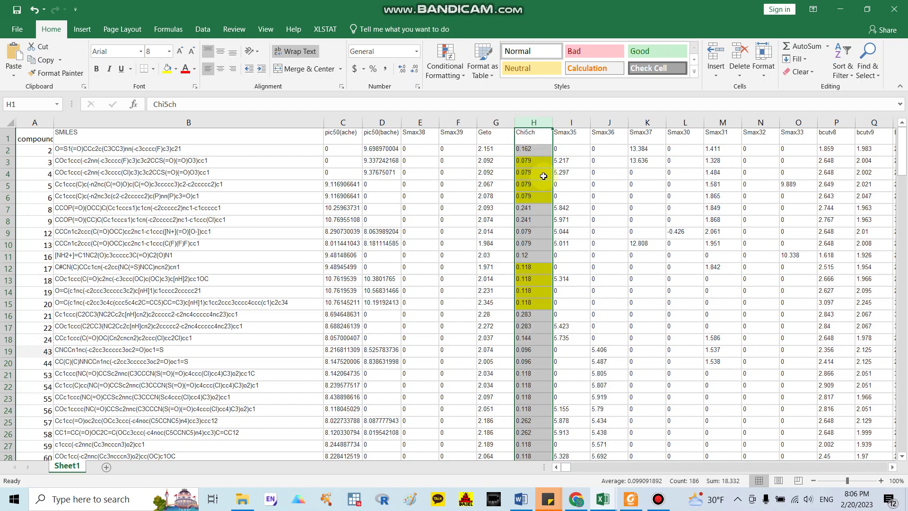
Return to the descriptor important PDF and select criterion (iv) on removing descriptors with at least one missing value
{"action": "left_click", "coordinate": [634, 502]}
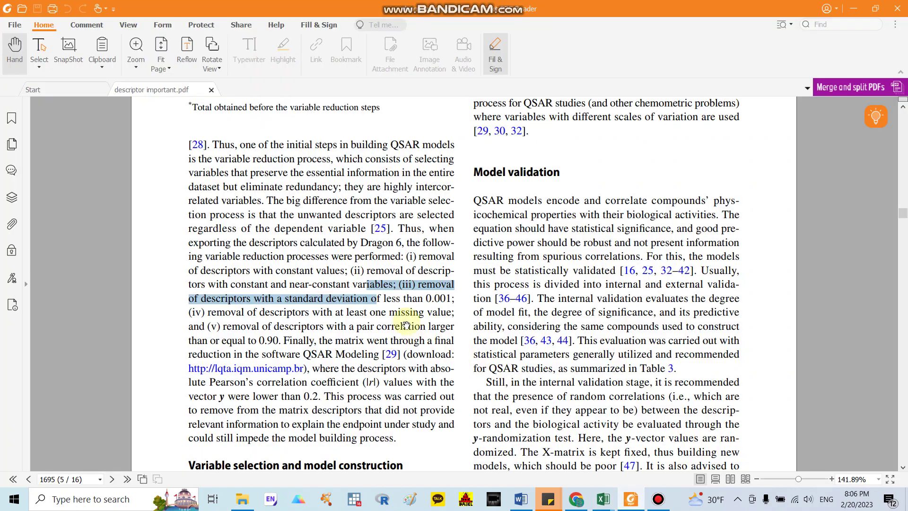
{"action": "left_click", "coordinate": [301, 314]}
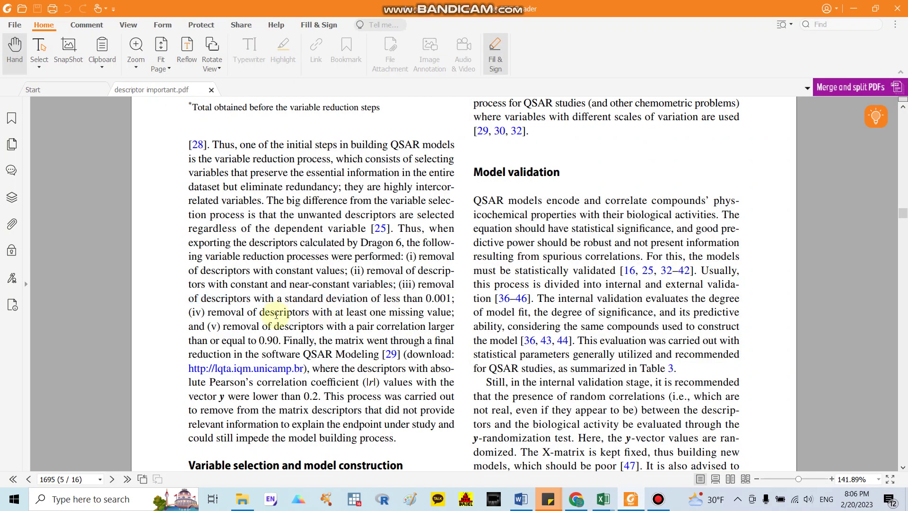
{"action": "left_click_drag", "start_coordinate": [211, 311], "coordinate": [441, 315]}
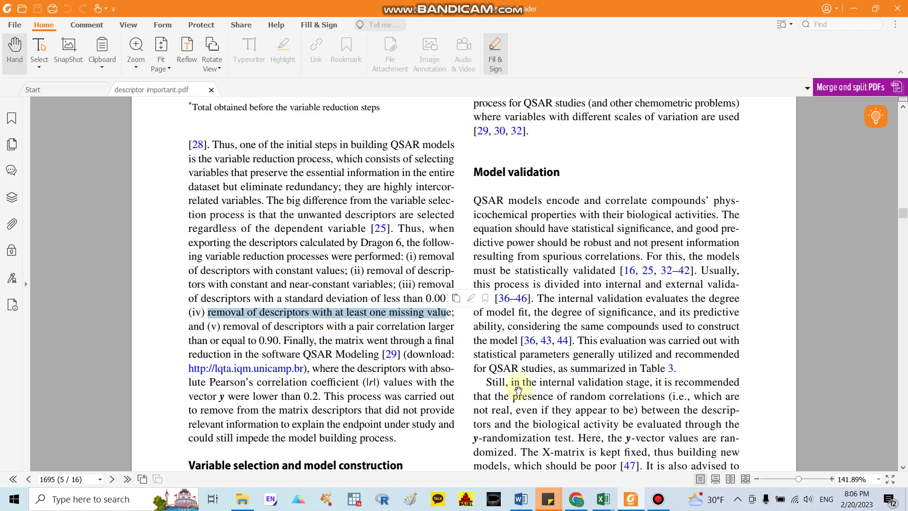
Switch back to the dataexample workbook and inspect the zero values in the Smax38 and Smax39 columns
{"action": "mouse_move", "coordinate": [603, 499]}
{"action": "left_click", "coordinate": [564, 454]}
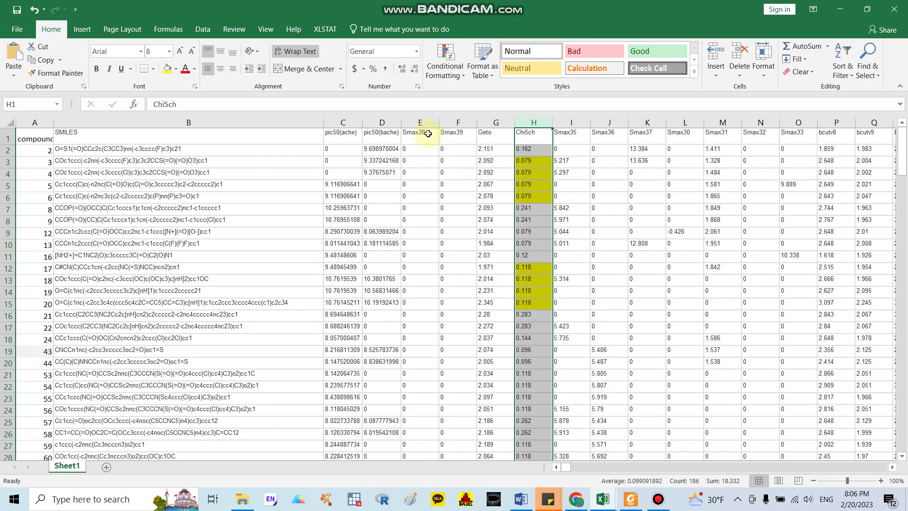
{"action": "left_click", "coordinate": [421, 119]}
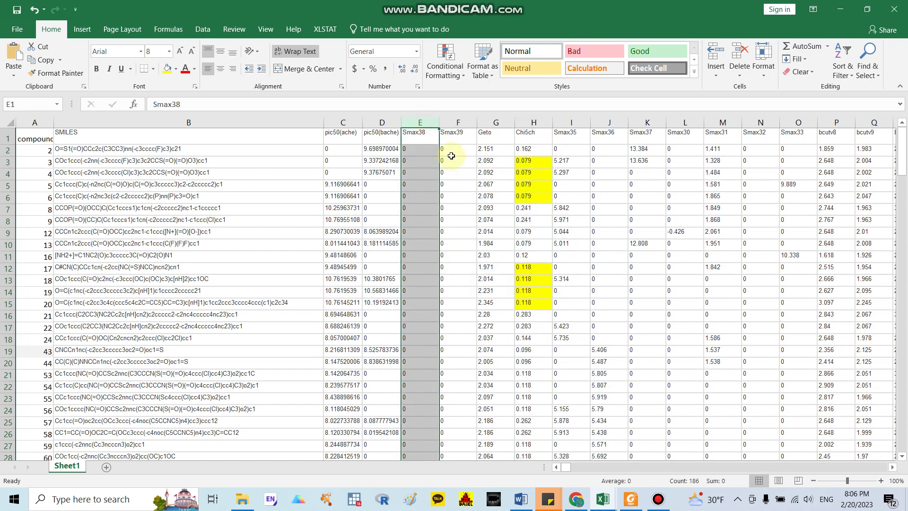
{"action": "left_click_drag", "start_coordinate": [449, 151], "coordinate": [455, 274]}
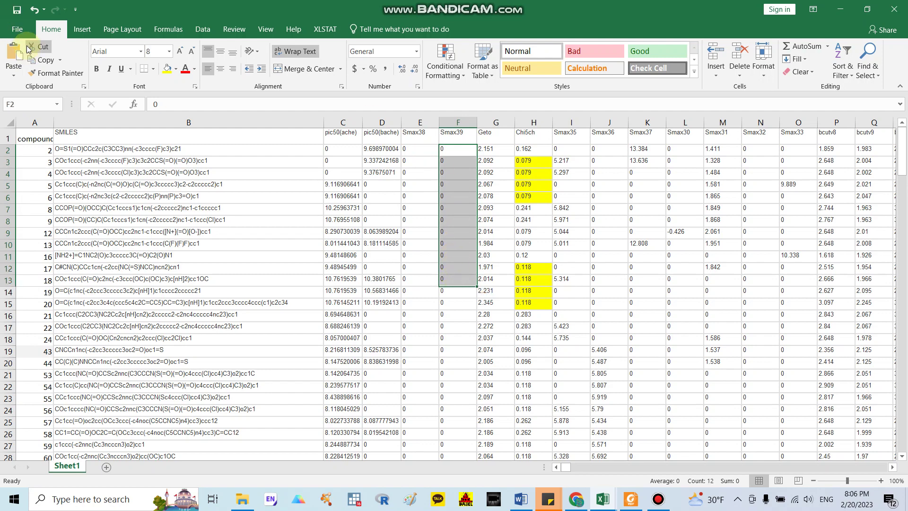
Turn off showing a zero in cells that have zero value for Sheet1 in the advanced options
{"action": "left_click", "coordinate": [17, 30]}
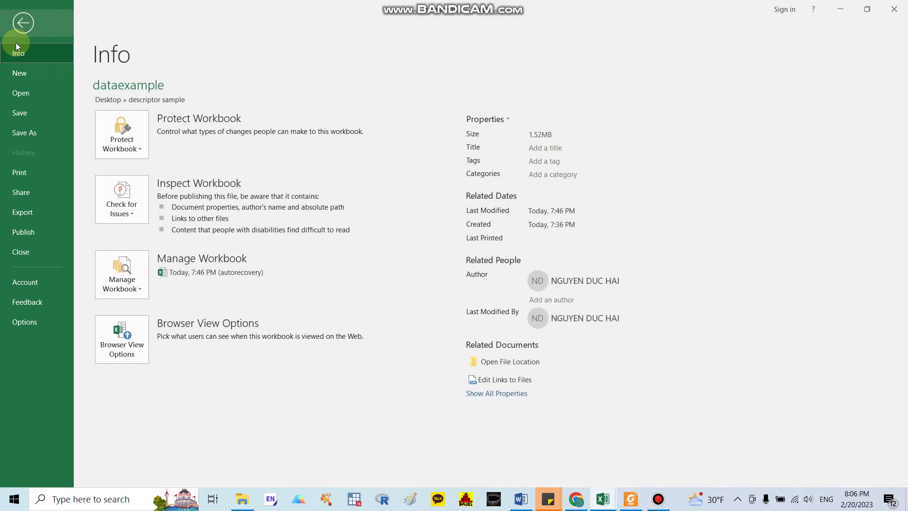
{"action": "left_click", "coordinate": [24, 324]}
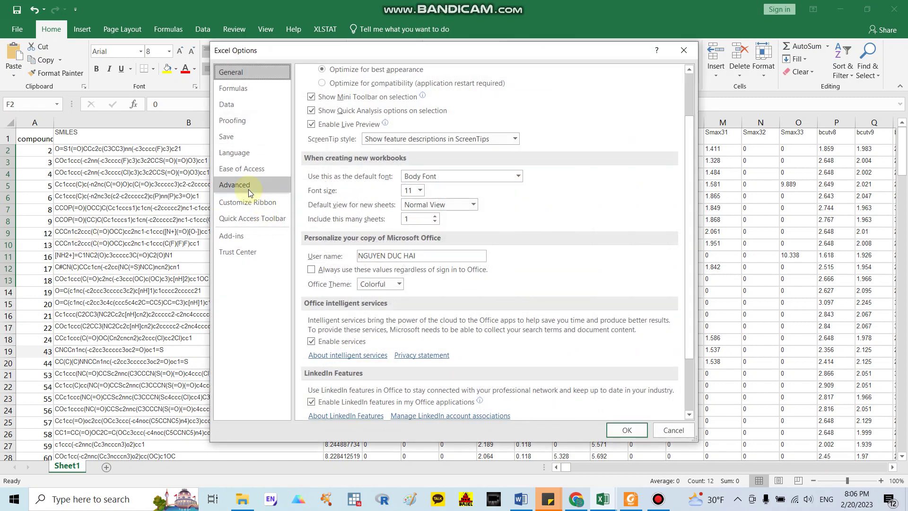
{"action": "left_click", "coordinate": [248, 189]}
{"action": "left_click_drag", "start_coordinate": [689, 157], "coordinate": [684, 317]}
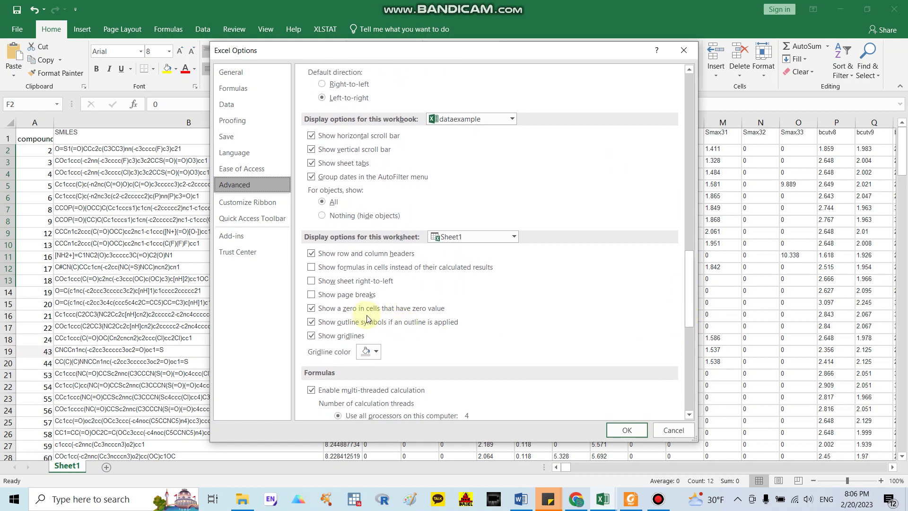
{"action": "left_click", "coordinate": [325, 308]}
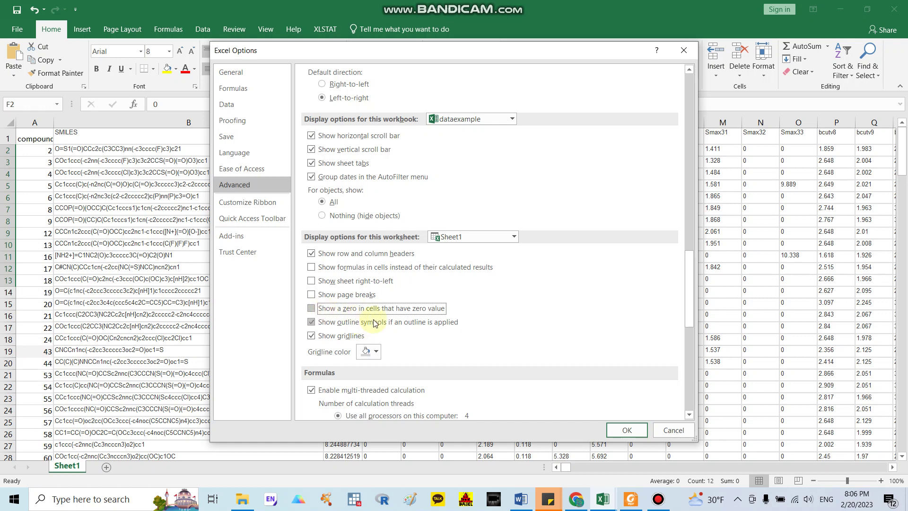
{"action": "left_click", "coordinate": [627, 430]}
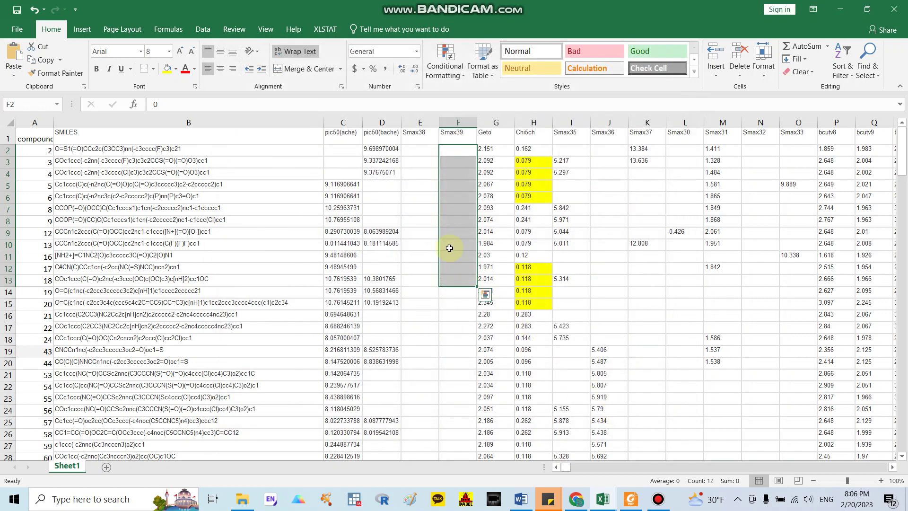
Inspect the blank-looking cells in Smax38 and Smax39 and across row 9 as far as the bcutv2 column
{"action": "left_click", "coordinate": [426, 207]}
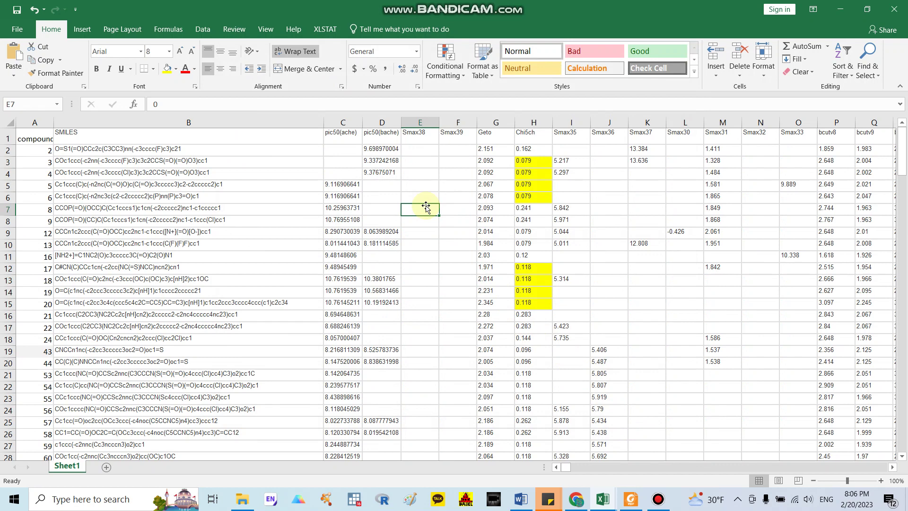
{"action": "left_click", "coordinate": [443, 234]}
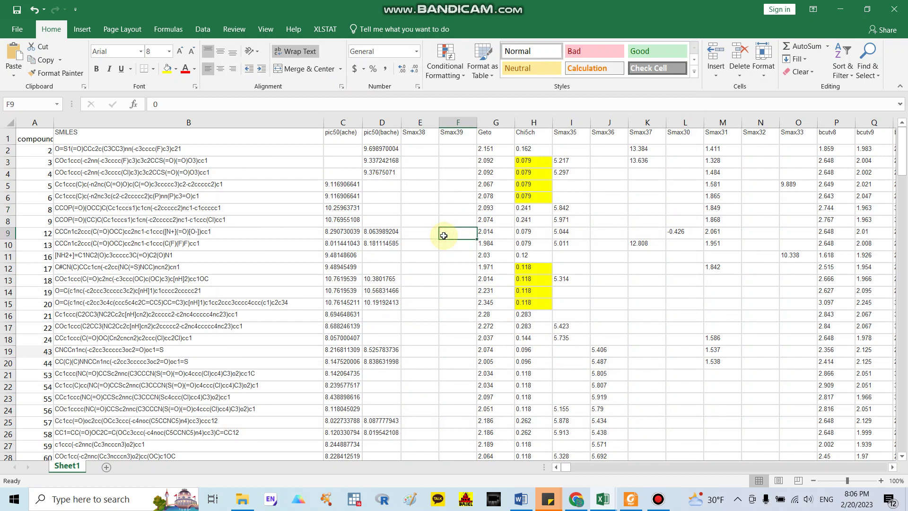
{"action": "key", "text": "Right"}
{"action": "key", "text": "Right"}
{"action": "key", "text": "Right"}
{"action": "key", "text": "Right"}
{"action": "key", "text": "Right"}
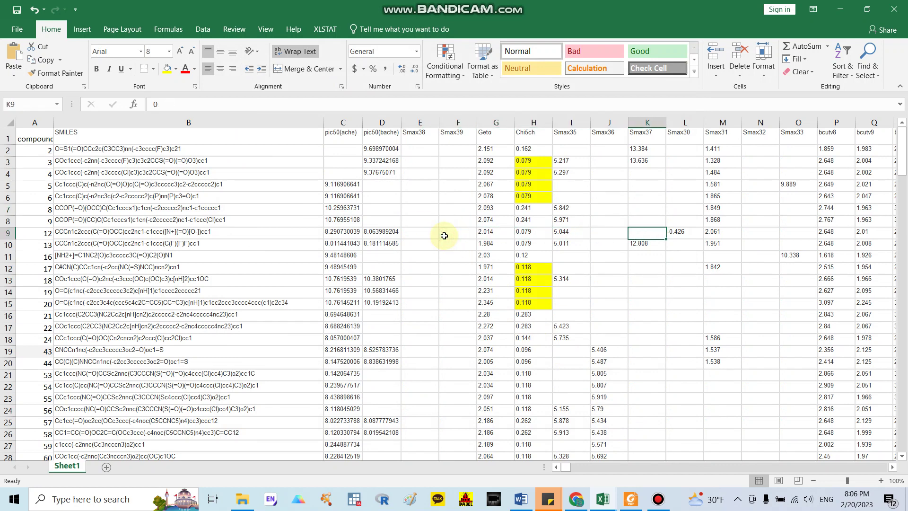
{"action": "key", "text": "Right"}
{"action": "key", "text": "Right"}
{"action": "key", "text": "Right"}
{"action": "key", "text": "Right"}
{"action": "key", "text": "Right"}
{"action": "key", "text": "Right"}
{"action": "key", "text": "Right"}
{"action": "key", "text": "Right"}
{"action": "key", "text": "Right"}
{"action": "key", "text": "Right"}
{"action": "key", "text": "Right"}
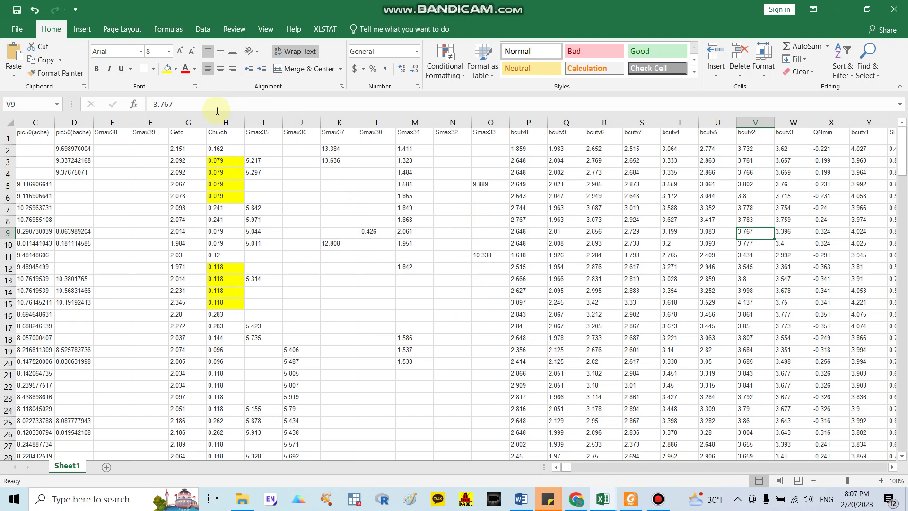
Delete the Smax38 and Smax39 columns from the sheet
{"action": "left_click_drag", "start_coordinate": [121, 122], "coordinate": [138, 122]}
{"action": "right_click", "coordinate": [141, 122]}
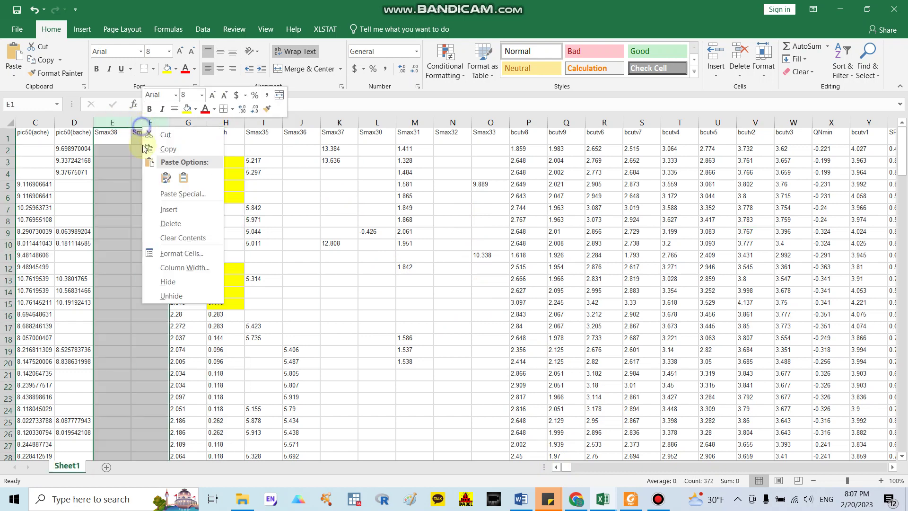
{"action": "left_click", "coordinate": [170, 224]}
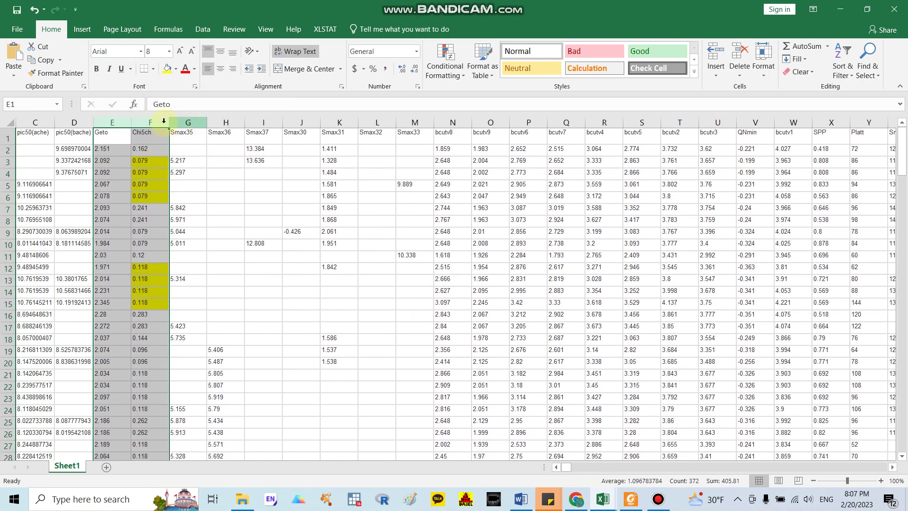
Delete the Chi5ch, Smax35 and Smax36 columns from the sheet
{"action": "left_click", "coordinate": [161, 122]}
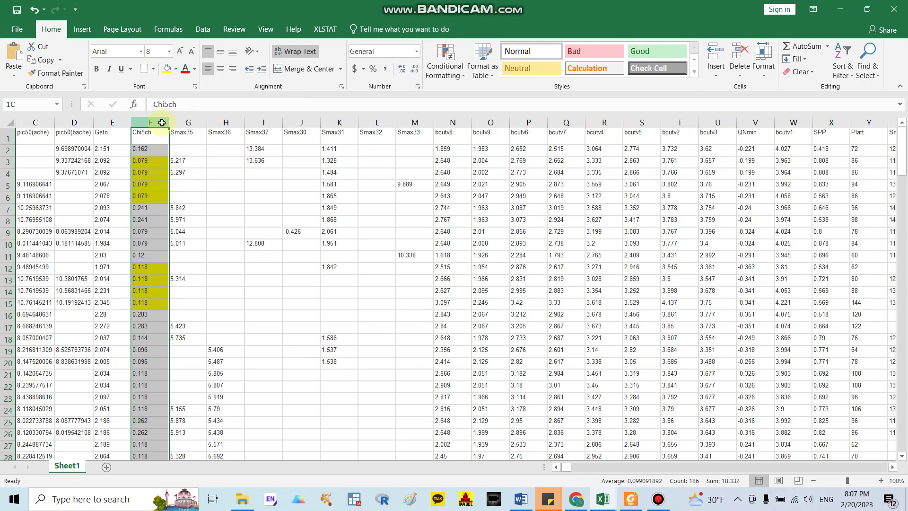
{"action": "left_click_drag", "start_coordinate": [156, 122], "coordinate": [236, 130]}
{"action": "right_click", "coordinate": [229, 125]}
{"action": "left_click", "coordinate": [272, 217]}
Switch to the descriptor important PDF and review the pair-correlation (0.90) and standard-deviation (0.001) removal criteria
{"action": "left_click", "coordinate": [631, 499]}
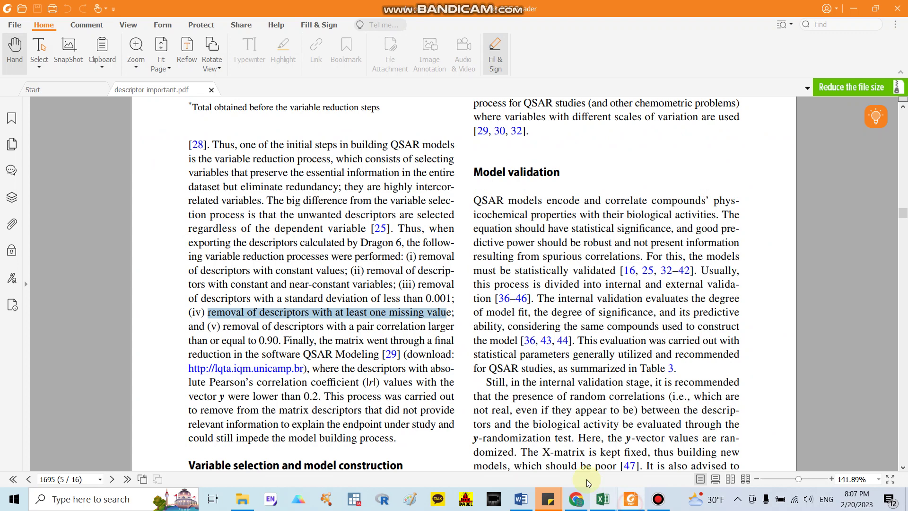
{"action": "left_click_drag", "start_coordinate": [228, 325], "coordinate": [288, 339]}
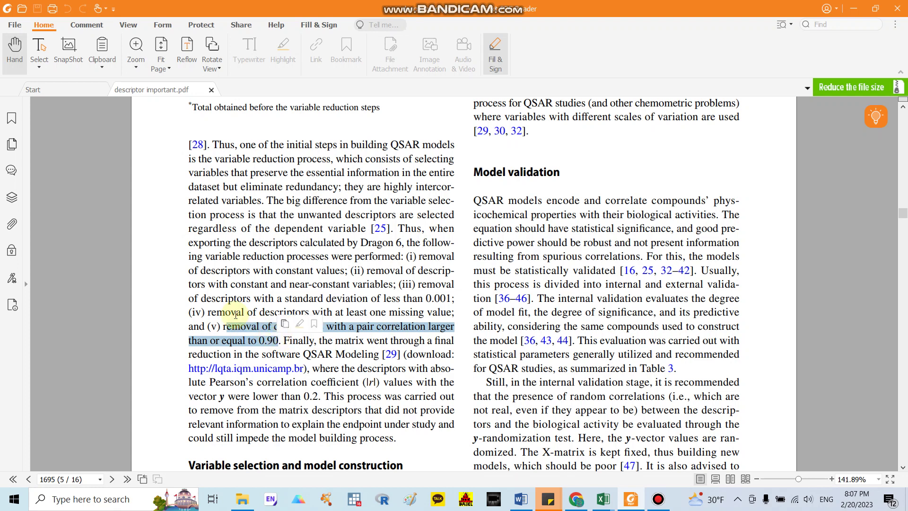
{"action": "left_click_drag", "start_coordinate": [202, 296], "coordinate": [447, 301]}
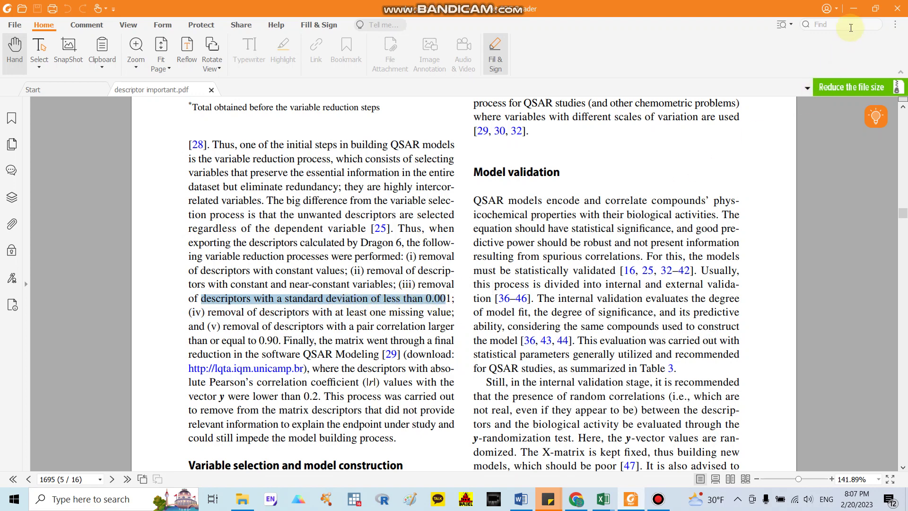
Return to the dataexample workbook and select the sparsely filled columns from Smax37 through Smax33
{"action": "left_click", "coordinate": [849, 7]}
{"action": "left_click", "coordinate": [274, 223]}
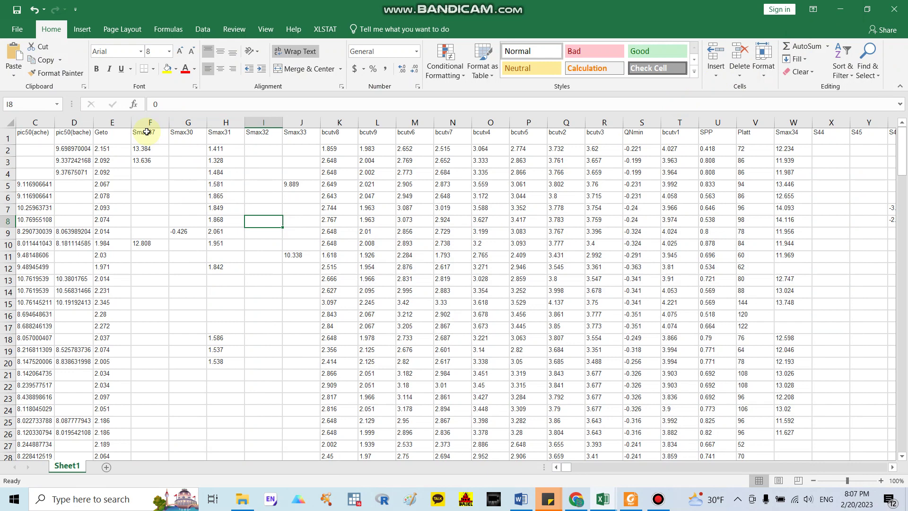
{"action": "left_click", "coordinate": [143, 120]}
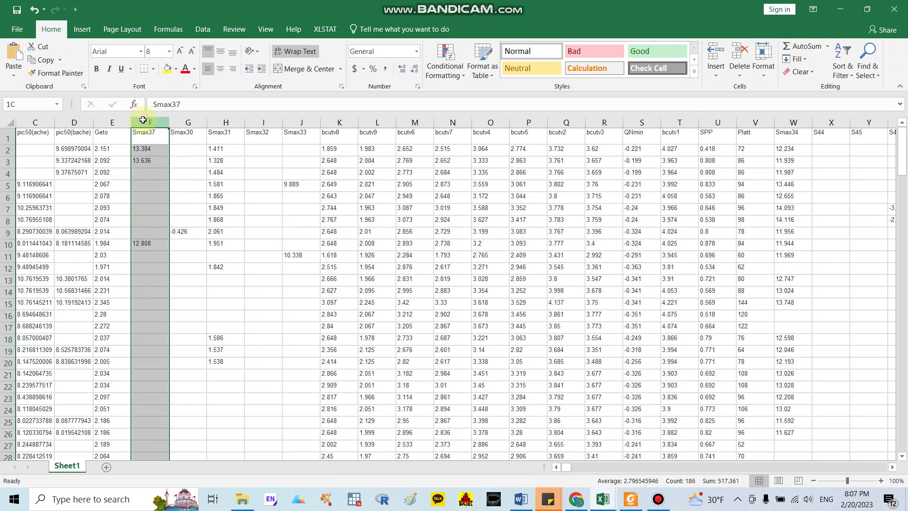
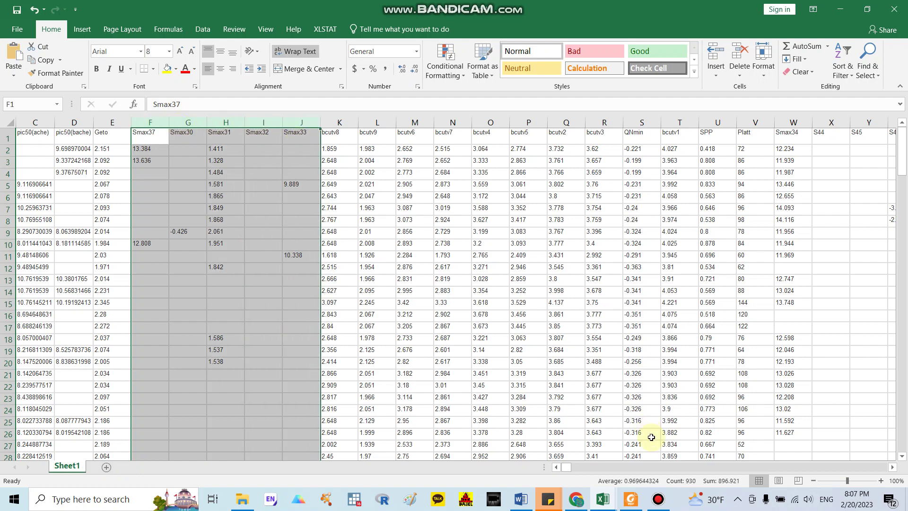
Look over the sparse columns further along in dataexample, switch to the datacleanchemopyache workbook and select the clean ache sheet's header row
{"action": "left_click_drag", "start_coordinate": [570, 467], "coordinate": [608, 466]}
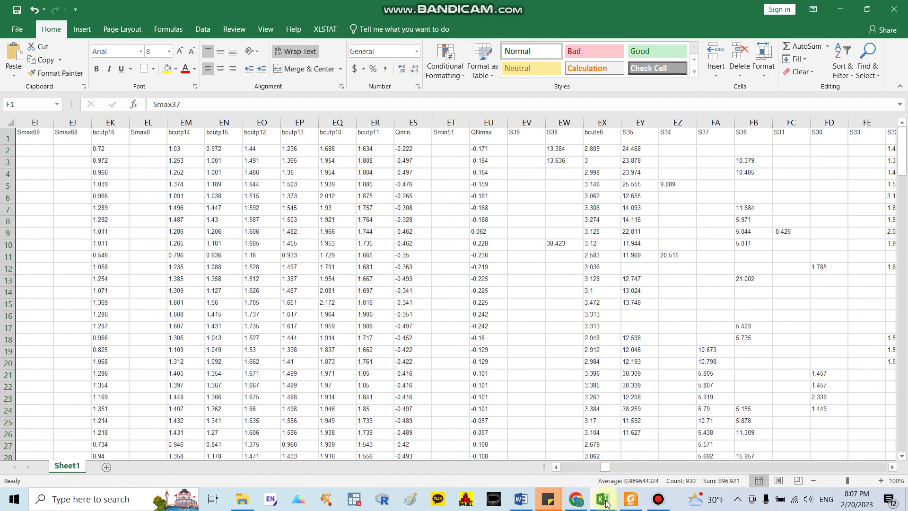
{"action": "mouse_move", "coordinate": [603, 499]}
{"action": "left_click", "coordinate": [663, 454]}
{"action": "left_click", "coordinate": [483, 180]}
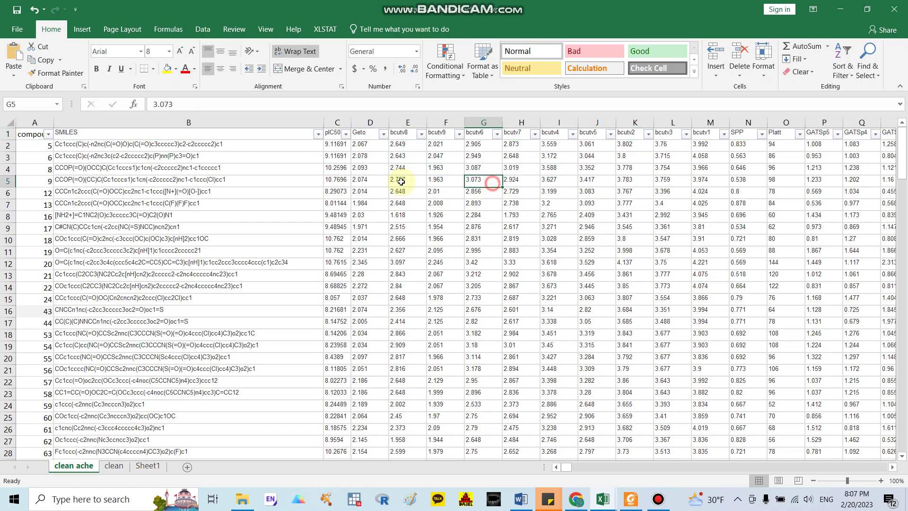
{"action": "left_click", "coordinate": [4, 131]}
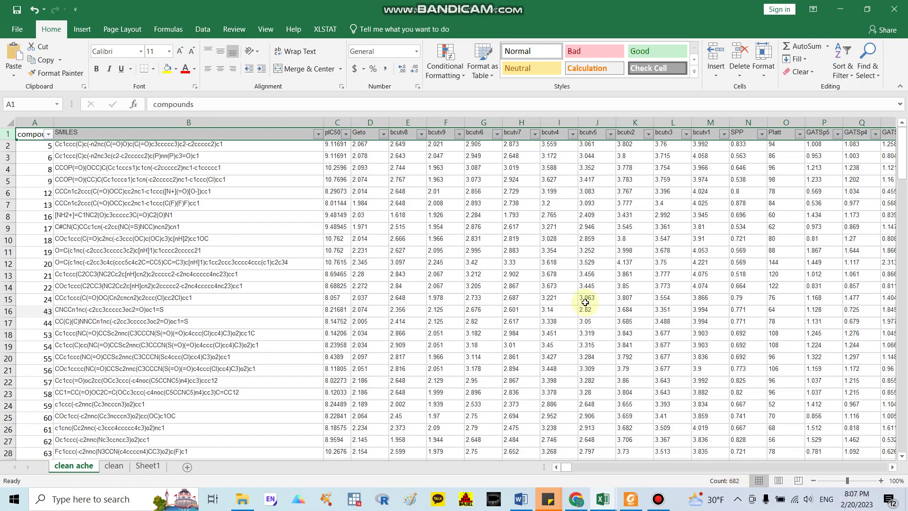
Examine the cleaned descriptor columns along row 5 of the clean ache sheet, from Geto to MATSe5
{"action": "left_click", "coordinate": [378, 180]}
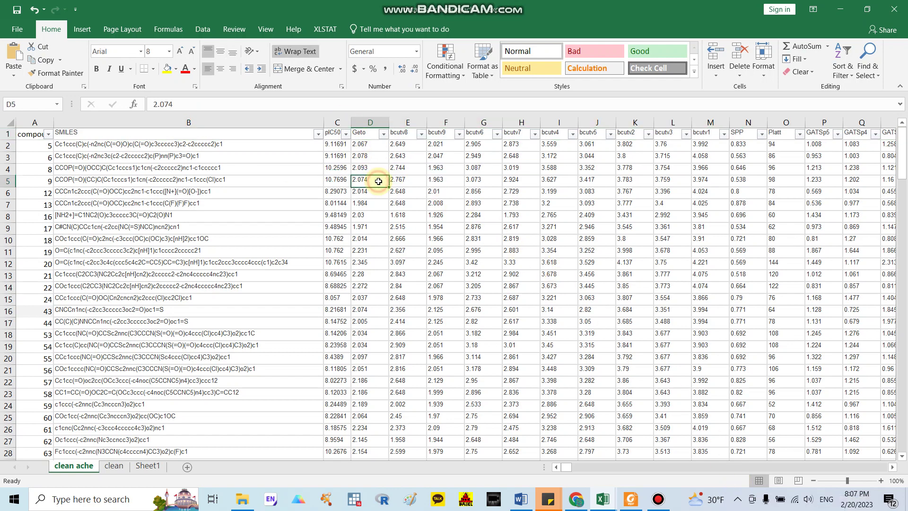
{"action": "key", "text": "Right"}
{"action": "key", "text": "Right"}
{"action": "key", "text": "Right"}
{"action": "key", "text": "Right"}
{"action": "key", "text": "Right"}
{"action": "key", "text": "Right"}
{"action": "key", "text": "Right"}
{"action": "key", "text": "Right"}
{"action": "key", "text": "Right"}
{"action": "key", "text": "Right"}
{"action": "key", "text": "Right"}
{"action": "key", "text": "Right"}
{"action": "key", "text": "Right"}
{"action": "key", "text": "Right"}
{"action": "key", "text": "Right"}
{"action": "key", "text": "Right"}
{"action": "key", "text": "Right"}
{"action": "key", "text": "Right"}
{"action": "key", "text": "Right"}
{"action": "key", "text": "Right"}
{"action": "key", "text": "Right"}
{"action": "key", "text": "Right"}
{"action": "key", "text": "Right"}
{"action": "key", "text": "Right"}
{"action": "key", "text": "Right"}
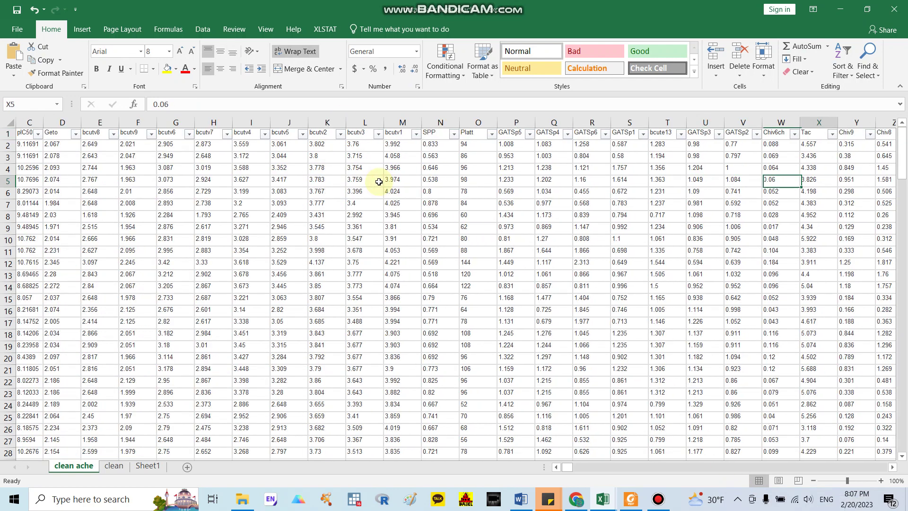
{"action": "key", "text": "Right"}
{"action": "key", "text": "Right"}
{"action": "key", "text": "Right"}
{"action": "key", "text": "Right"}
{"action": "key", "text": "Right"}
{"action": "key", "text": "Right"}
{"action": "key", "text": "Right"}
{"action": "key", "text": "Right"}
{"action": "key", "text": "Right"}
{"action": "key", "text": "Right"}
{"action": "key", "text": "Right"}
{"action": "key", "text": "Right"}
{"action": "key", "text": "Right"}
{"action": "key", "text": "Right"}
{"action": "key", "text": "Right"}
{"action": "key", "text": "Right"}
{"action": "key", "text": "Right"}
{"action": "key", "text": "Right"}
{"action": "key", "text": "Right"}
{"action": "key", "text": "Right"}
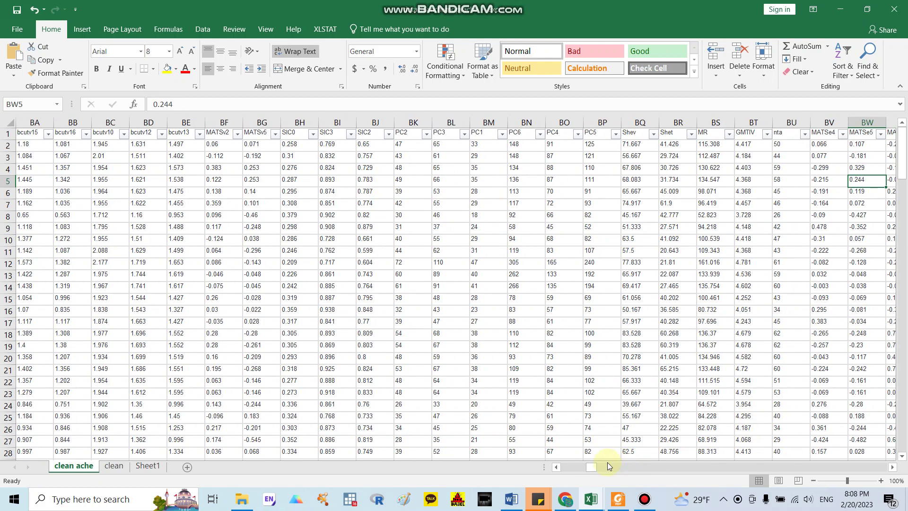
Return to the first columns of the clean ache sheet and highlight pIC50 through GATSp5 for inspection
{"action": "left_click_drag", "start_coordinate": [592, 466], "coordinate": [467, 425]}
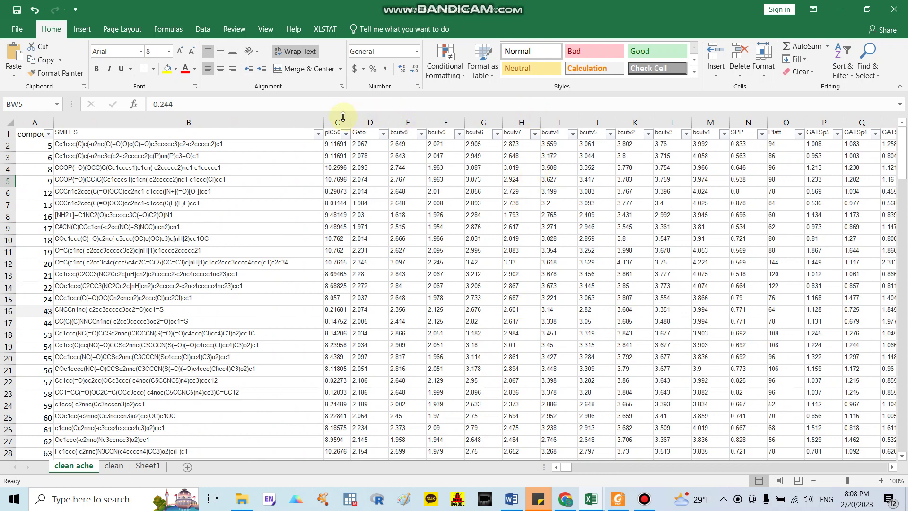
{"action": "left_click_drag", "start_coordinate": [339, 123], "coordinate": [807, 159]}
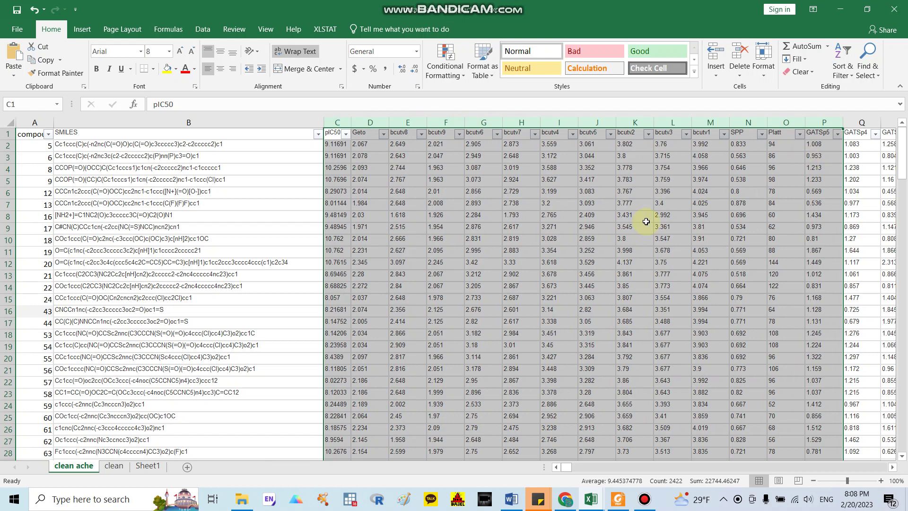
{"action": "left_click", "coordinate": [646, 221]}
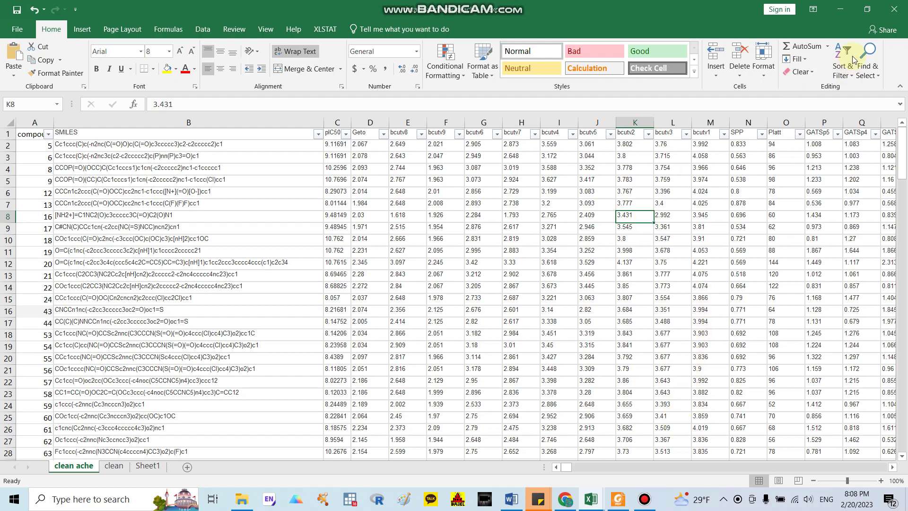
Close the datacleanchemopyache and dataexample workbooks, saving the changes to dataexample
{"action": "left_click", "coordinate": [898, 7]}
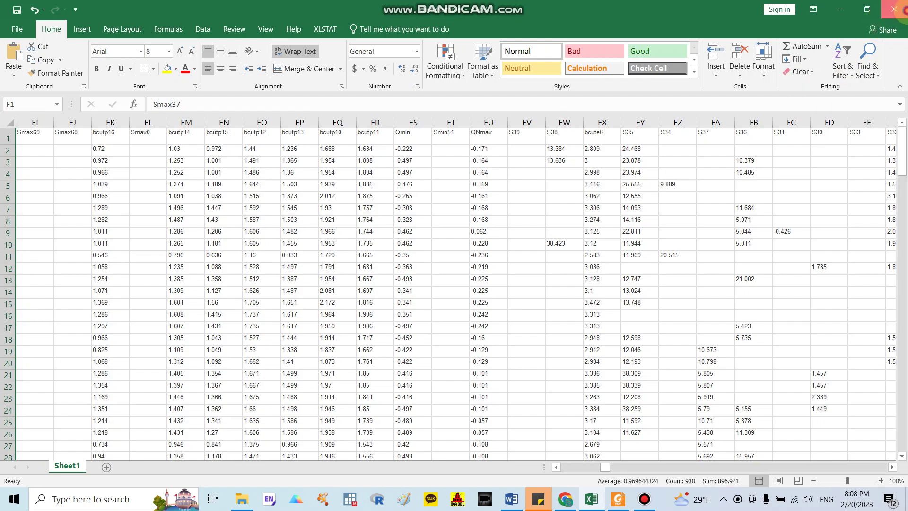
{"action": "left_click", "coordinate": [895, 9]}
{"action": "left_click", "coordinate": [414, 272]}
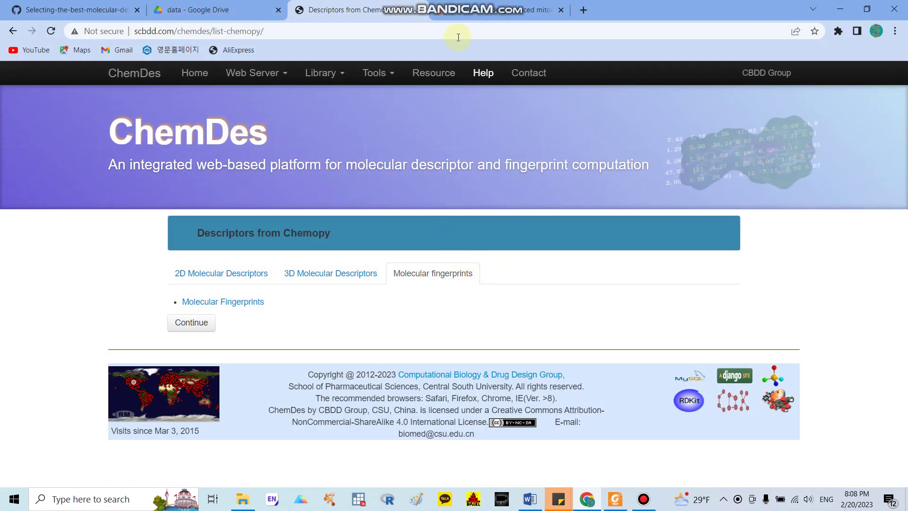
Switch to the Cleaning_Molecular_descriptors.ipynb notebook on GitHub and review the data import and the 0.9 threshold for removing highly correlated features
{"action": "left_click", "coordinate": [76, 10]}
{"action": "scroll", "coordinate": [387, 236], "scroll_direction": "up", "scroll_amount": 20}
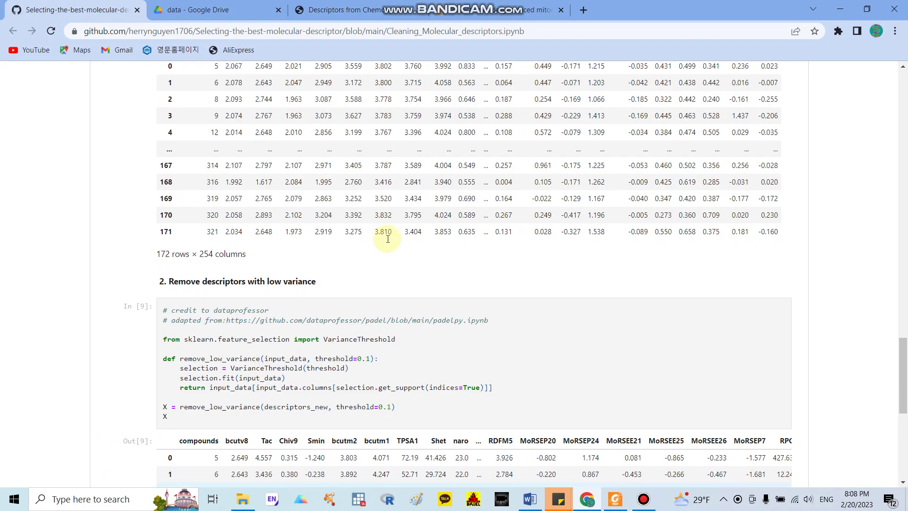
{"action": "scroll", "coordinate": [373, 221], "scroll_direction": "up", "scroll_amount": 8}
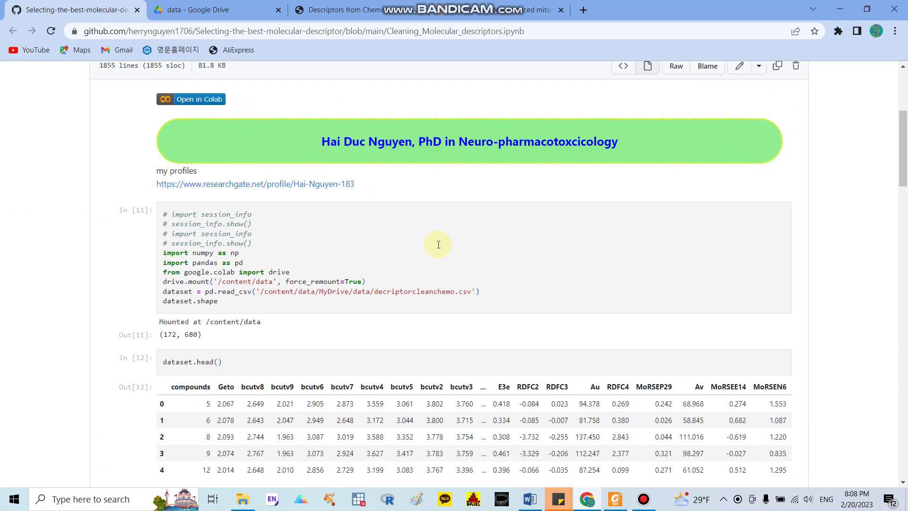
{"action": "scroll", "coordinate": [438, 244], "scroll_direction": "down", "scroll_amount": 3}
{"action": "scroll", "coordinate": [438, 246], "scroll_direction": "down", "scroll_amount": 9}
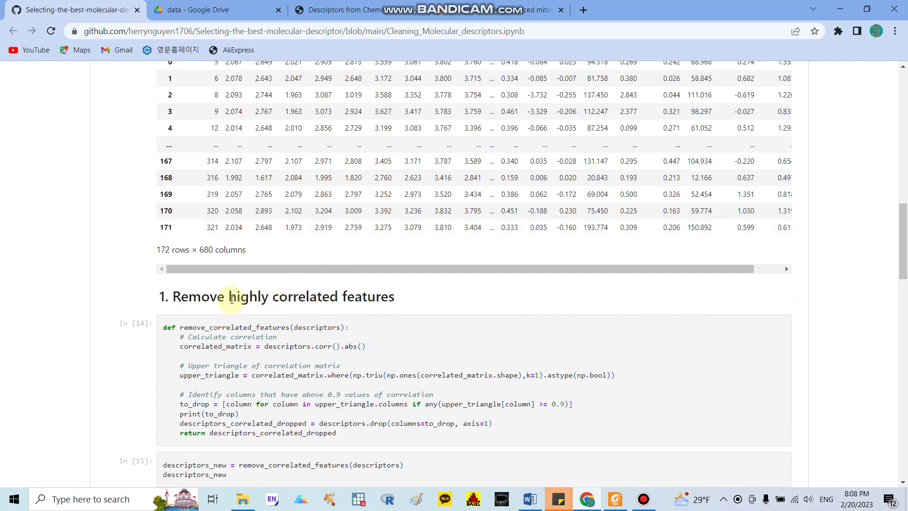
{"action": "left_click_drag", "start_coordinate": [232, 298], "coordinate": [392, 298]}
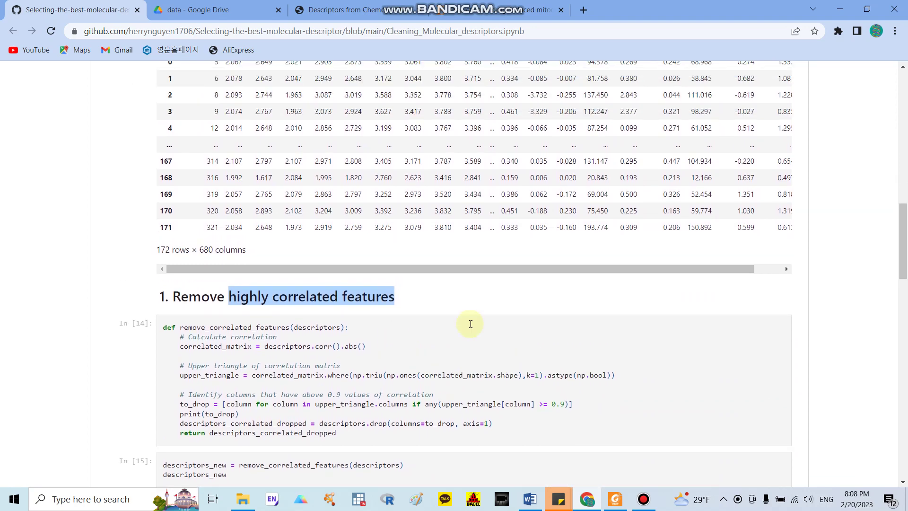
{"action": "left_click_drag", "start_coordinate": [548, 405], "coordinate": [564, 405]}
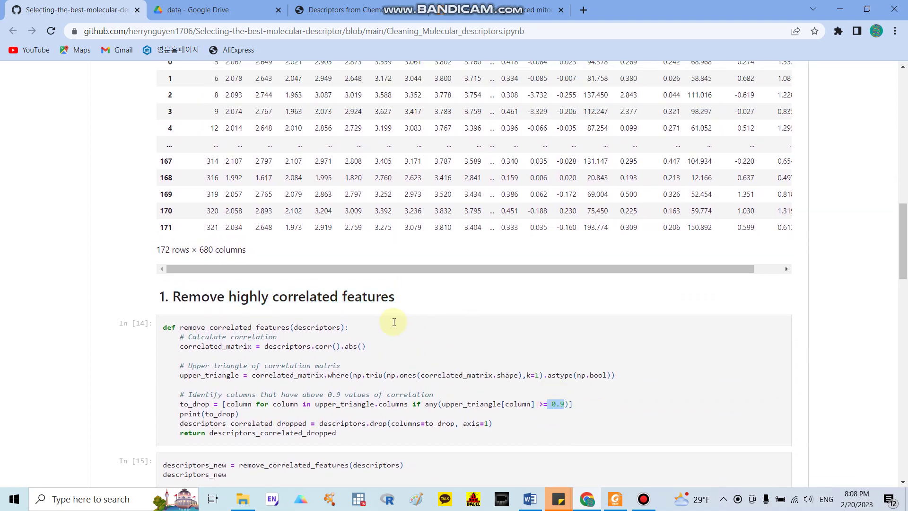
Review the correlation-filter output and the code cell for removing descriptors with low variance
{"action": "scroll", "coordinate": [395, 318], "scroll_direction": "down", "scroll_amount": 5}
{"action": "scroll", "coordinate": [358, 310], "scroll_direction": "down", "scroll_amount": 7}
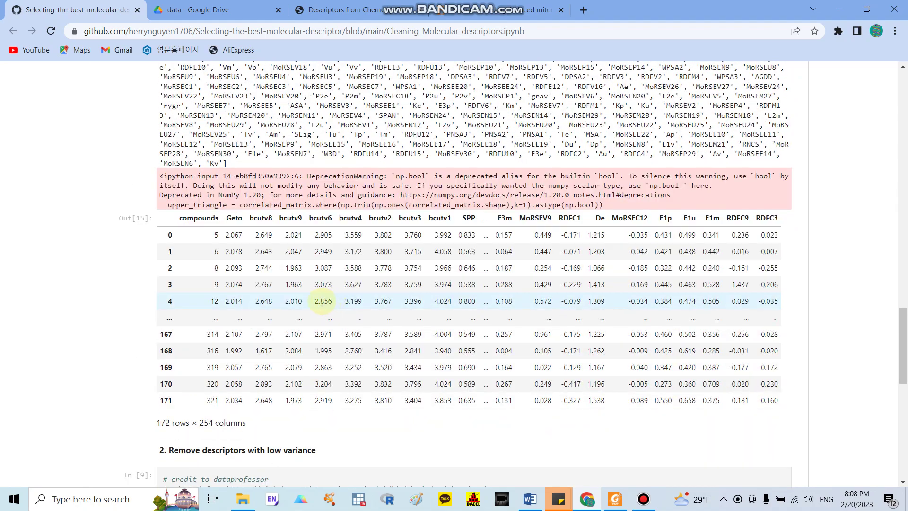
{"action": "scroll", "coordinate": [322, 302], "scroll_direction": "down", "scroll_amount": 2}
{"action": "left_click_drag", "start_coordinate": [169, 333], "coordinate": [353, 325]}
{"action": "scroll", "coordinate": [350, 325], "scroll_direction": "down", "scroll_amount": 3}
{"action": "left_click", "coordinate": [324, 220]}
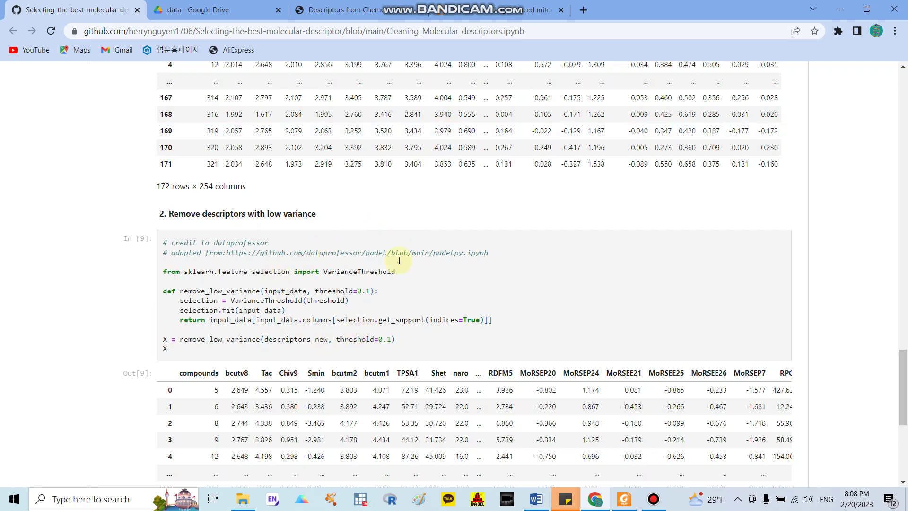
Go back over the notebook's original dataset table and the headings of both descriptor-removal sections
{"action": "scroll", "coordinate": [374, 273], "scroll_direction": "up", "scroll_amount": 20}
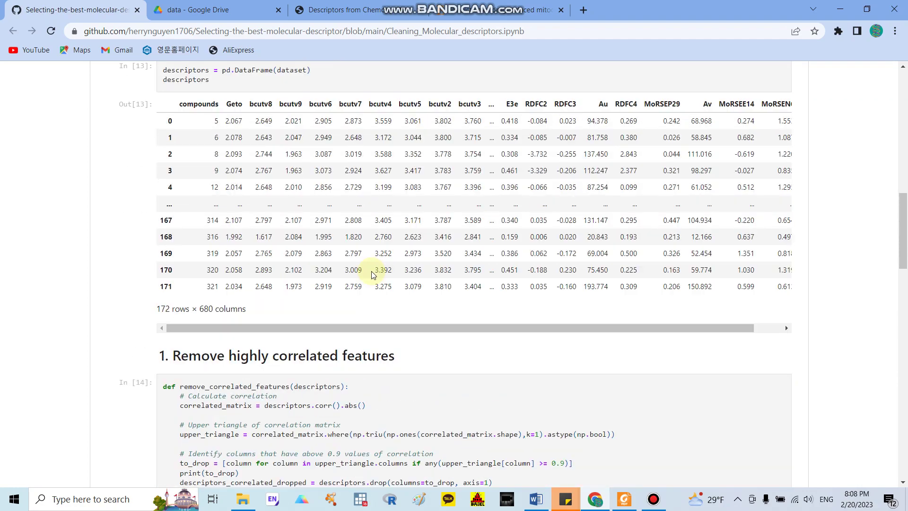
{"action": "scroll", "coordinate": [371, 270], "scroll_direction": "up", "scroll_amount": 7}
{"action": "scroll", "coordinate": [371, 270], "scroll_direction": "down", "scroll_amount": 13}
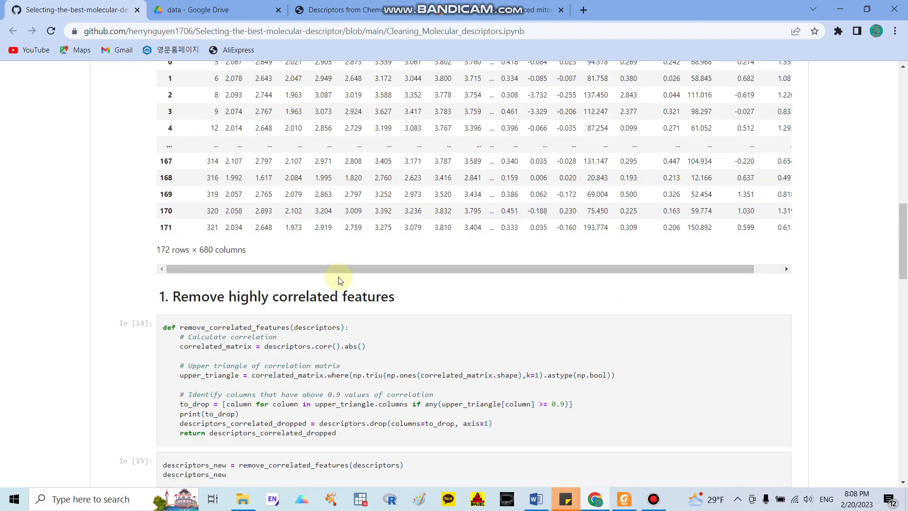
{"action": "left_click_drag", "start_coordinate": [261, 297], "coordinate": [398, 301]}
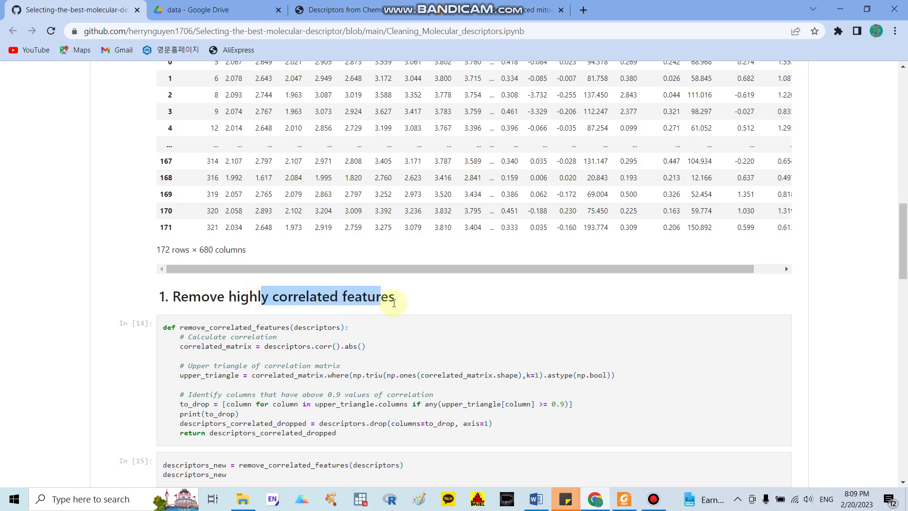
{"action": "scroll", "coordinate": [398, 301], "scroll_direction": "down", "scroll_amount": 18}
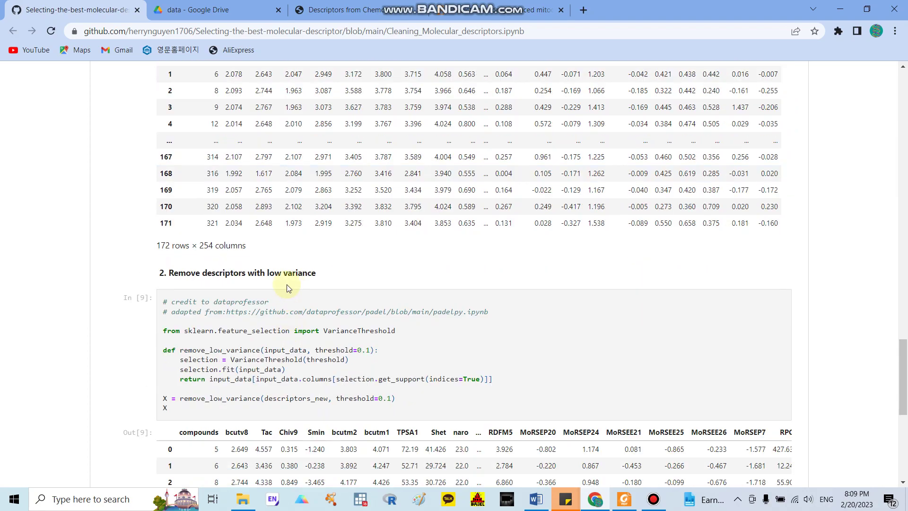
{"action": "left_click_drag", "start_coordinate": [281, 273], "coordinate": [287, 273]}
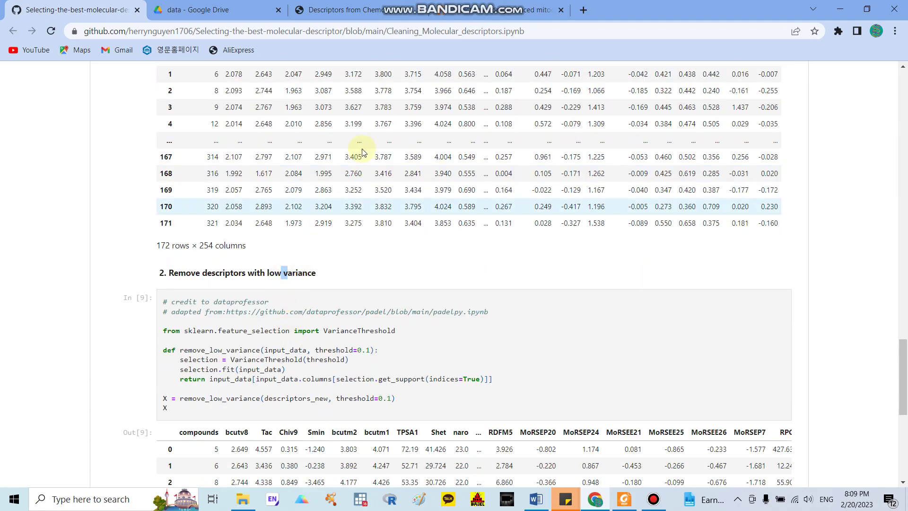
Open the data folder in Google Drive and try to upload datacleanchemopyache from the descriptor sample folder
{"action": "left_click", "coordinate": [246, 12]}
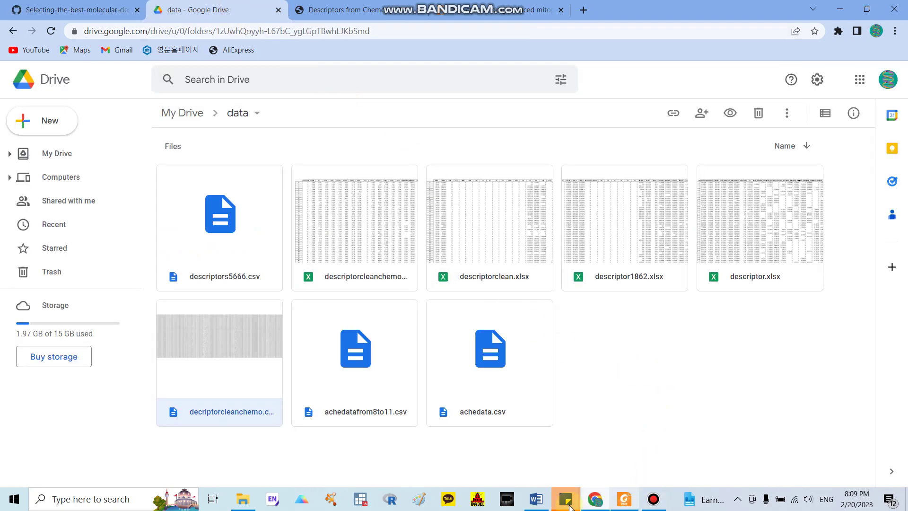
{"action": "mouse_move", "coordinate": [247, 506]}
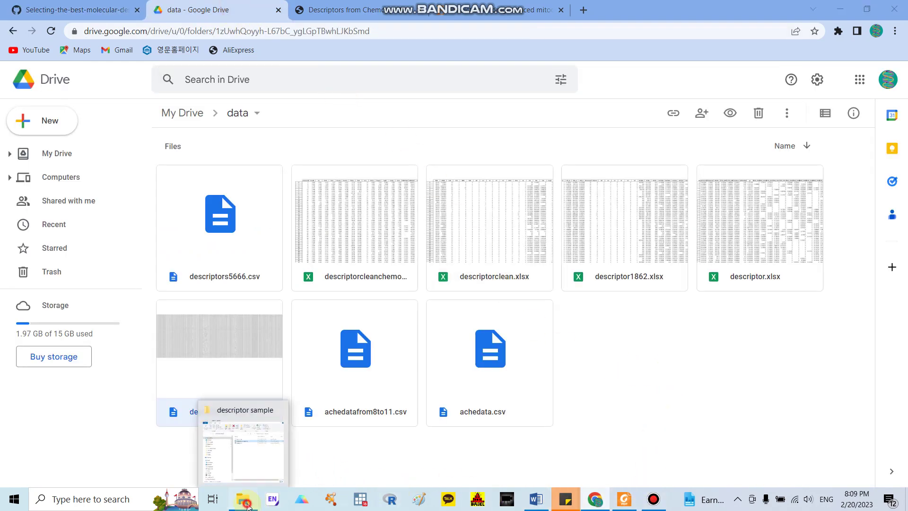
{"action": "left_click", "coordinate": [260, 457]}
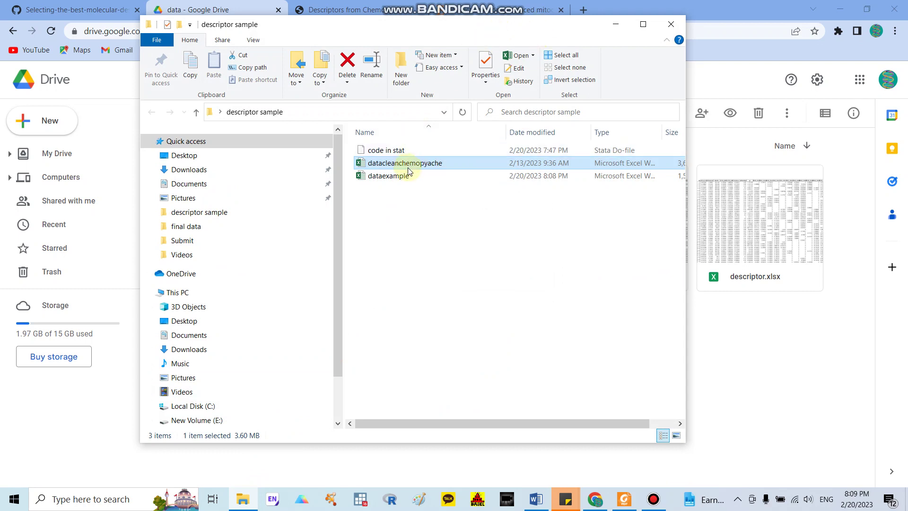
{"action": "left_click_drag", "start_coordinate": [410, 166], "coordinate": [630, 322]}
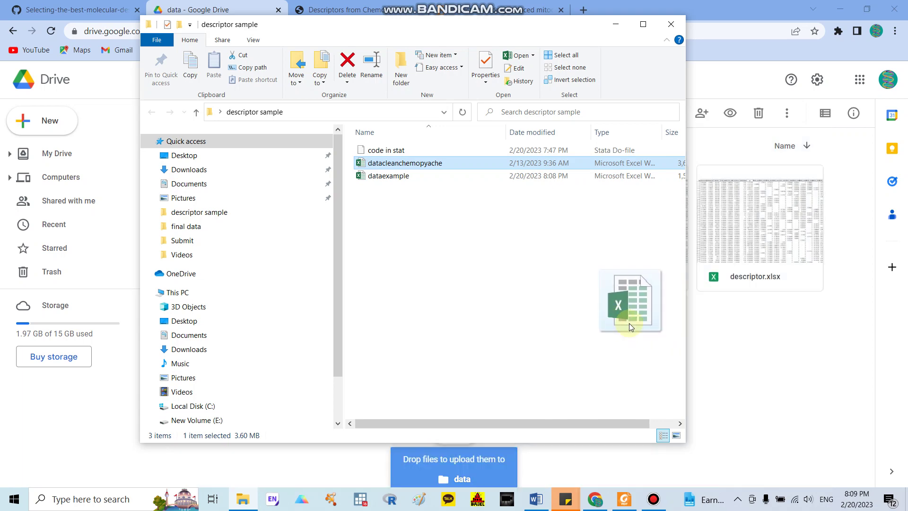
{"action": "left_click", "coordinate": [615, 24]}
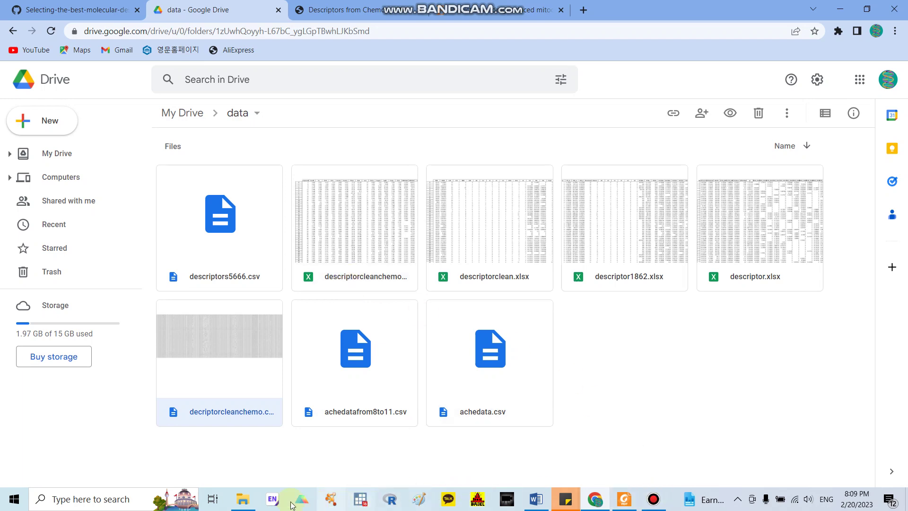
Place the descriptor sample folder window beside the Drive data folder to view both sets of files, and return to Drive
{"action": "left_click", "coordinate": [244, 500]}
{"action": "left_click_drag", "start_coordinate": [432, 32], "coordinate": [752, 55]}
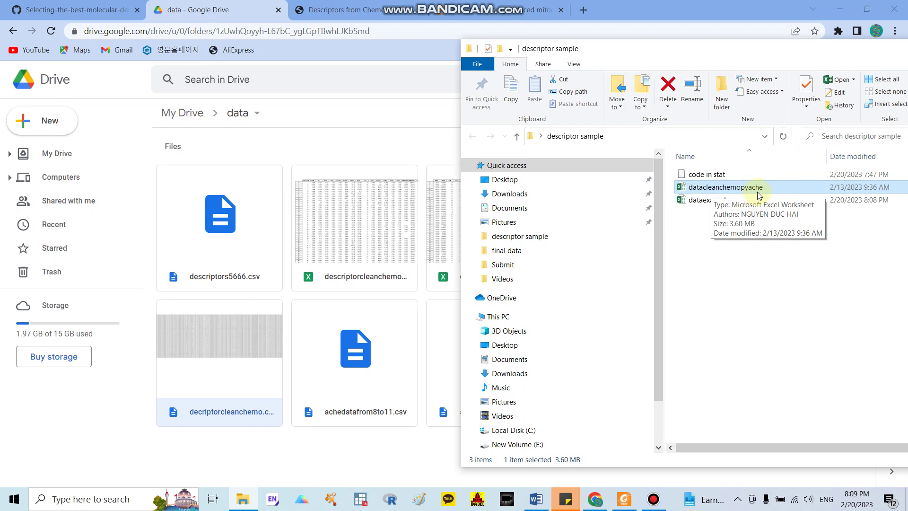
{"action": "left_click", "coordinate": [376, 109]}
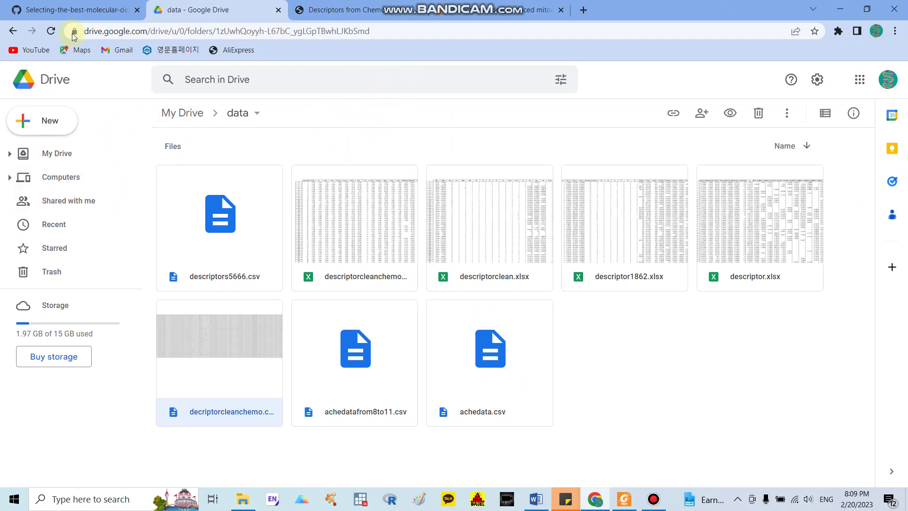
Return to the Cleaning_Molecular_descriptors.ipynb notebook on GitHub and open it in Colab
{"action": "left_click", "coordinate": [74, 9]}
{"action": "scroll", "coordinate": [284, 228], "scroll_direction": "up", "scroll_amount": 15}
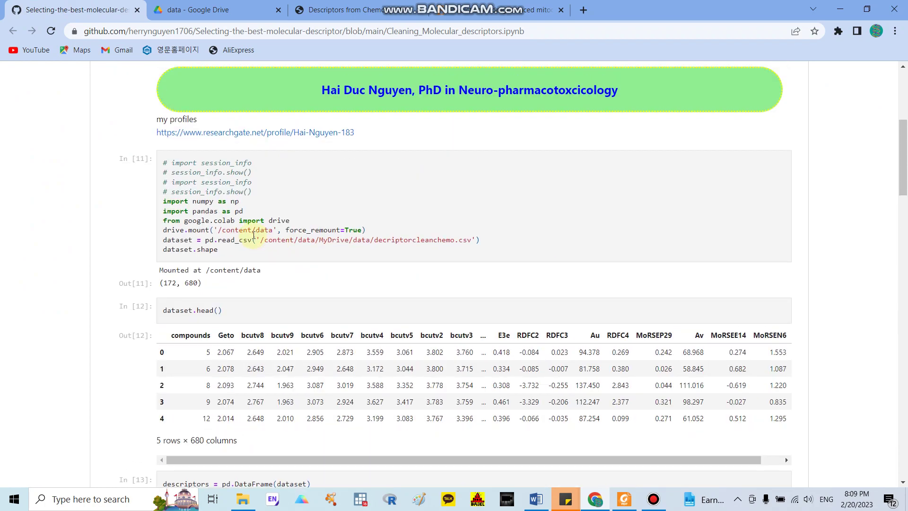
{"action": "scroll", "coordinate": [237, 251], "scroll_direction": "up", "scroll_amount": 5}
{"action": "left_click", "coordinate": [191, 331]}
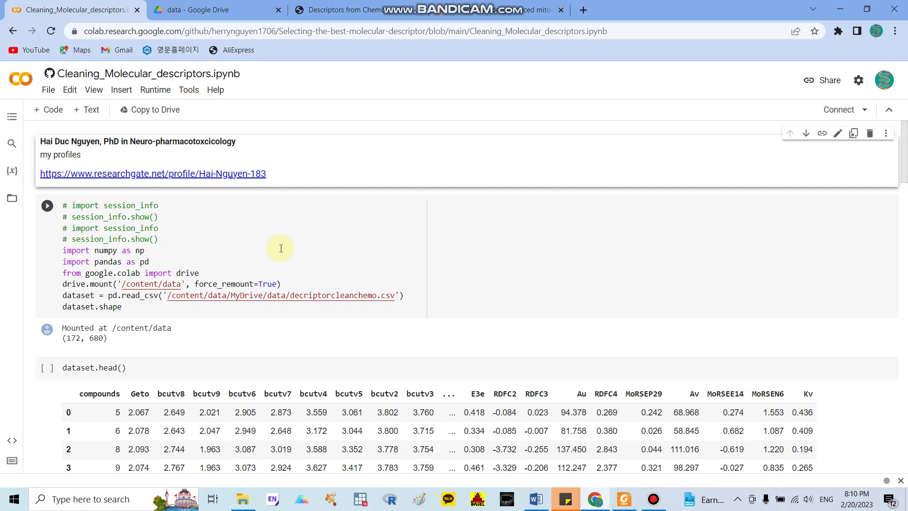
Check the decriptorcleanchemo.csv path in the Colab import cell against the data folder in Google Drive
{"action": "left_click", "coordinate": [177, 300]}
{"action": "left_click", "coordinate": [426, 297]}
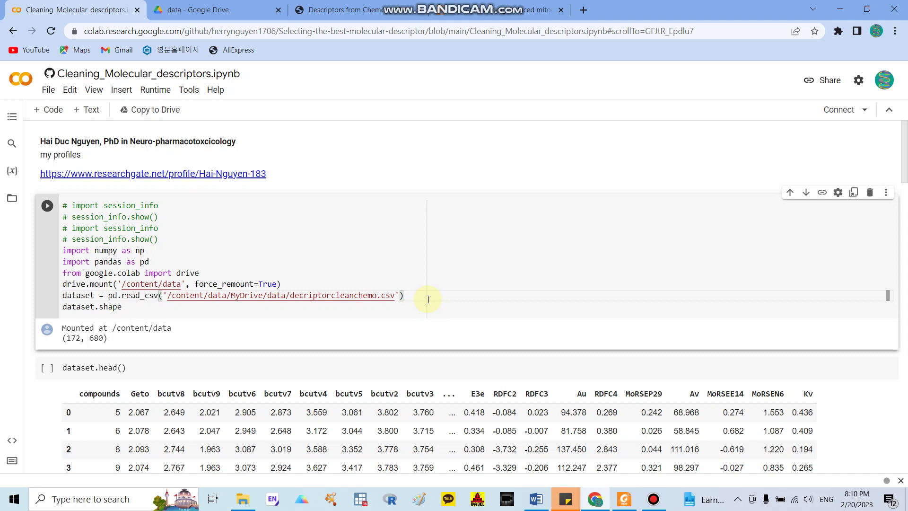
{"action": "left_click", "coordinate": [351, 229]}
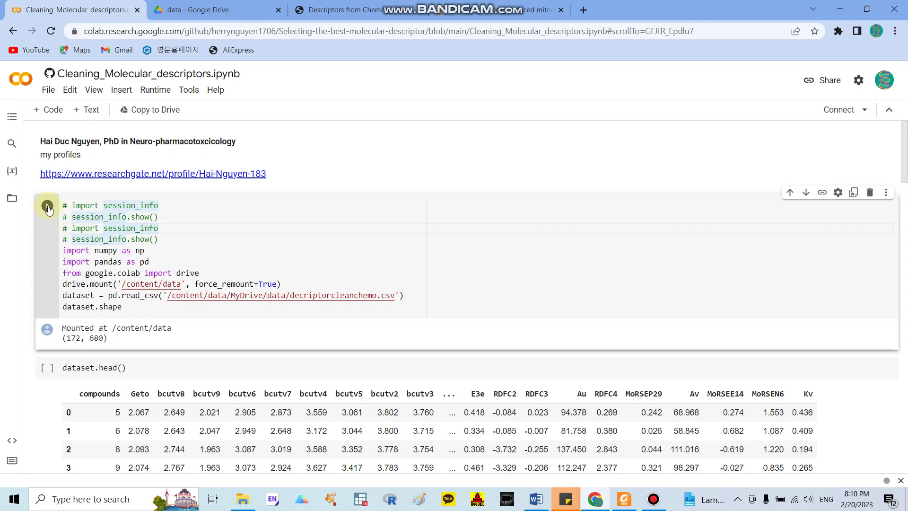
{"action": "left_click", "coordinate": [240, 7]}
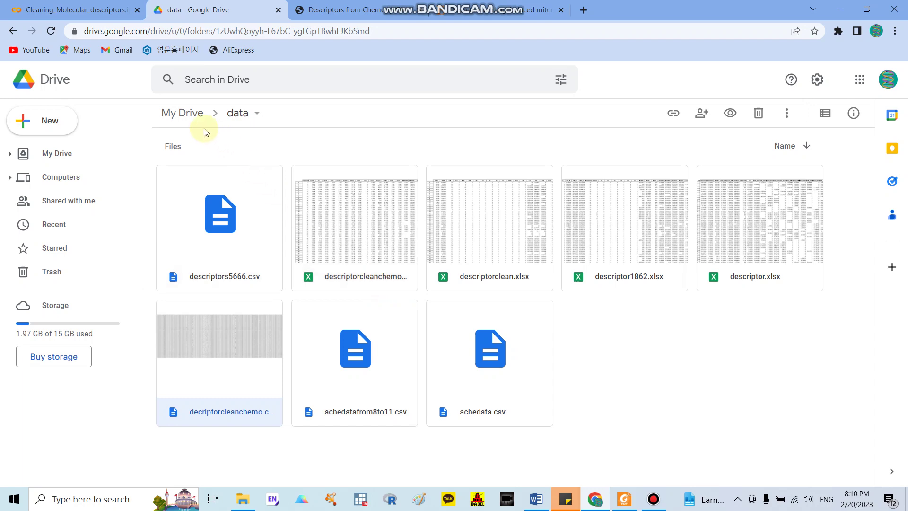
Return to the Colab notebook and review the numpy and pandas import lines in the first code cell
{"action": "left_click", "coordinate": [95, 10]}
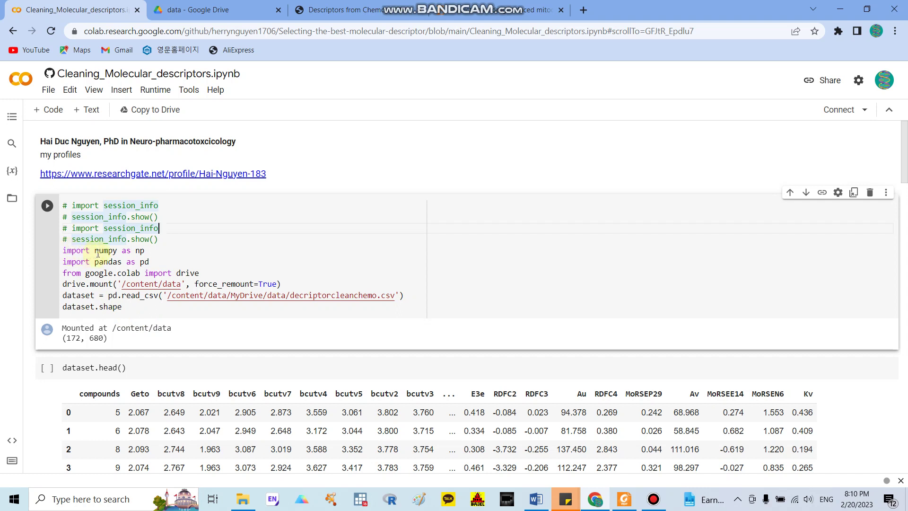
{"action": "left_click_drag", "start_coordinate": [66, 250], "coordinate": [149, 262]}
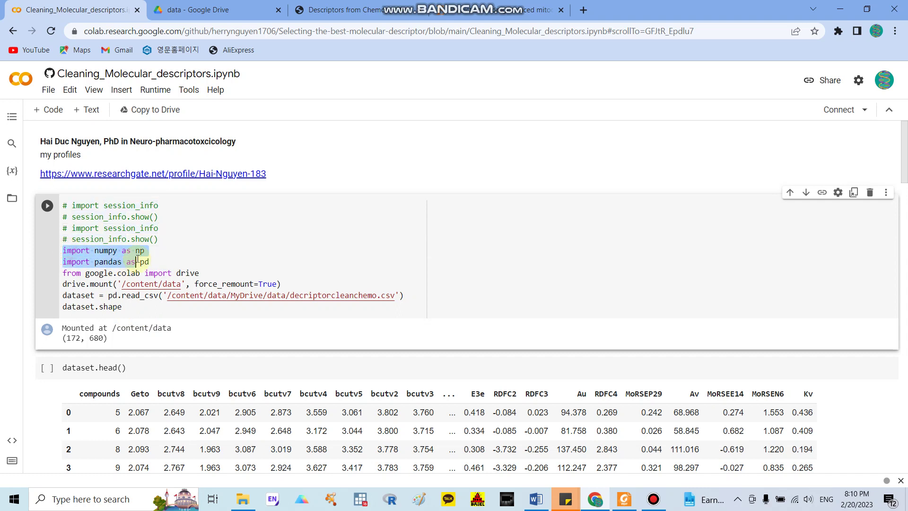
{"action": "left_click", "coordinate": [104, 250]}
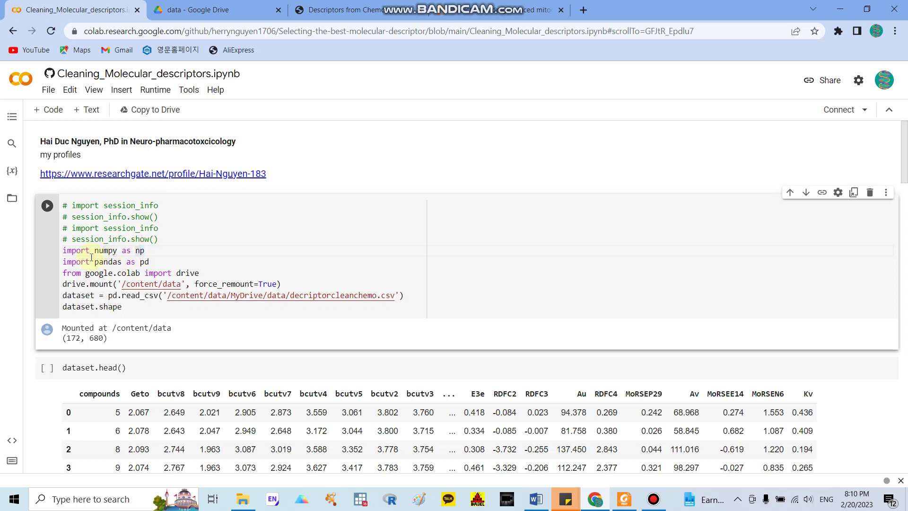
{"action": "left_click", "coordinate": [163, 263]}
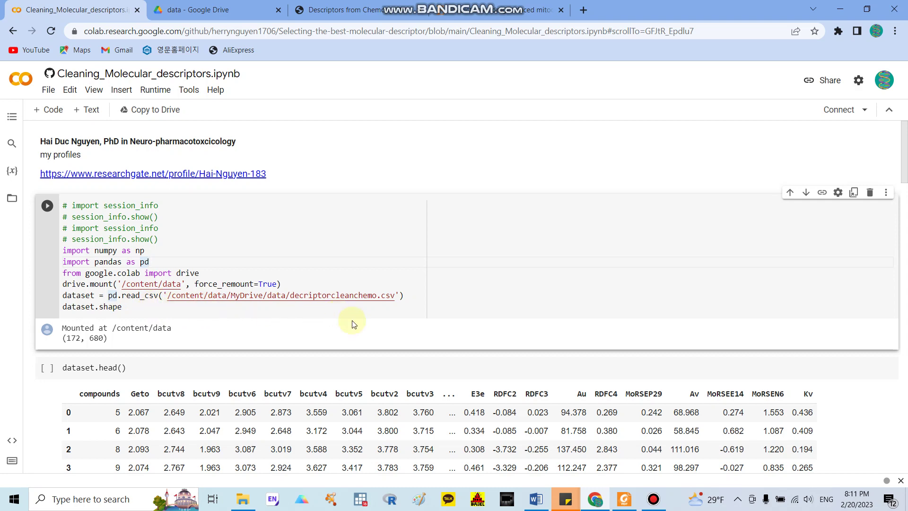
Open the datacleanchemopyache workbook from the descriptor sample folder in Excel and maximize its window
{"action": "left_click", "coordinate": [243, 499]}
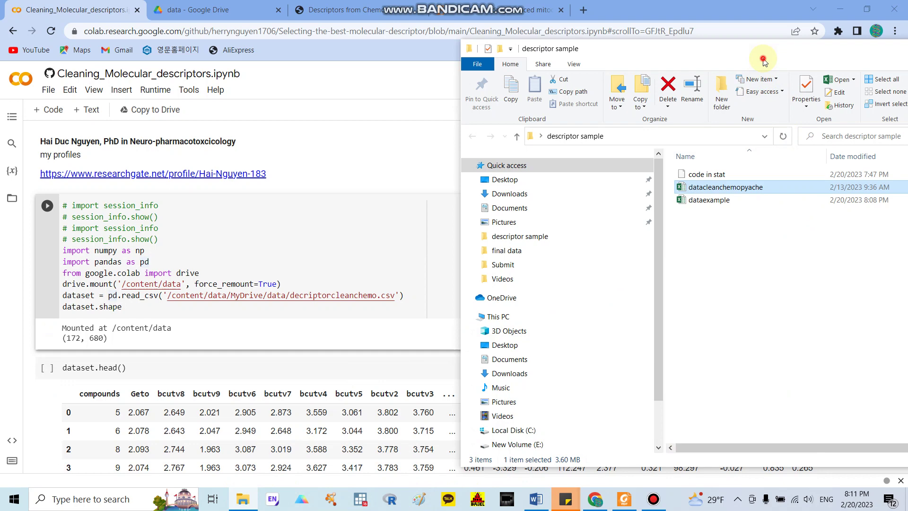
{"action": "left_click_drag", "start_coordinate": [764, 49], "coordinate": [580, 37]}
{"action": "left_click", "coordinate": [780, 36]}
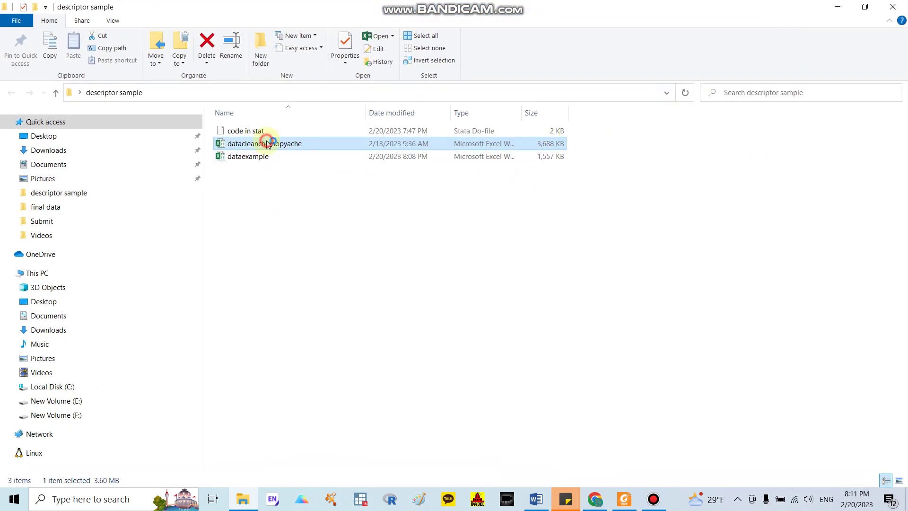
{"action": "double_click", "coordinate": [293, 144]}
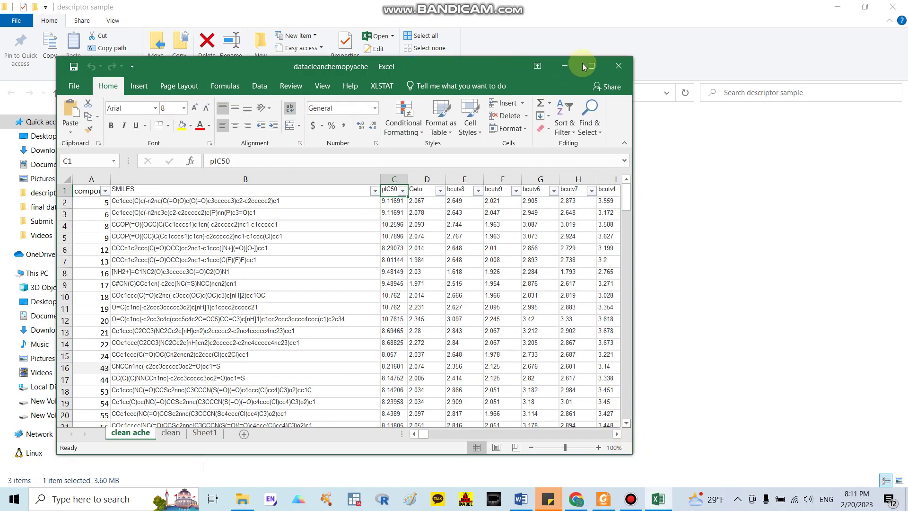
{"action": "left_click", "coordinate": [583, 64]}
Save datacleanchemopyache as a CSV (Comma delimited) copy in the descriptor sample folder and close the workbook
{"action": "left_click", "coordinate": [16, 29]}
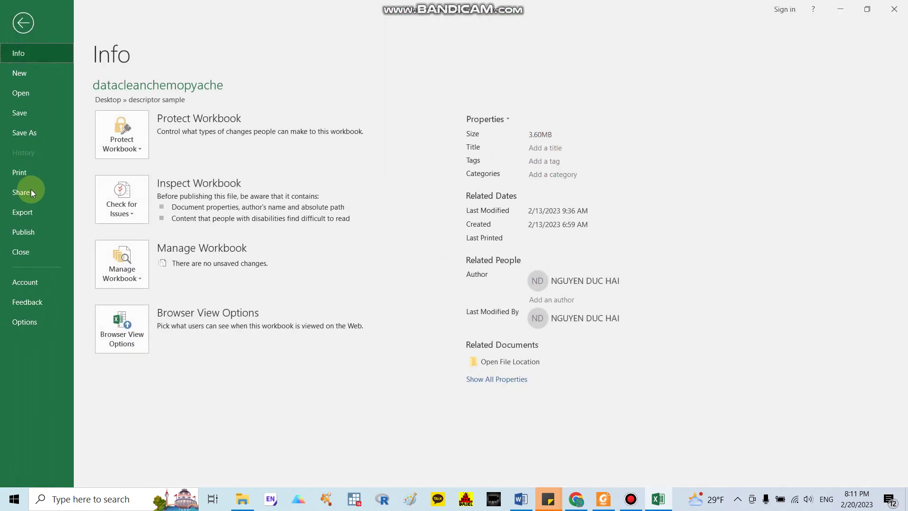
{"action": "left_click", "coordinate": [26, 133]}
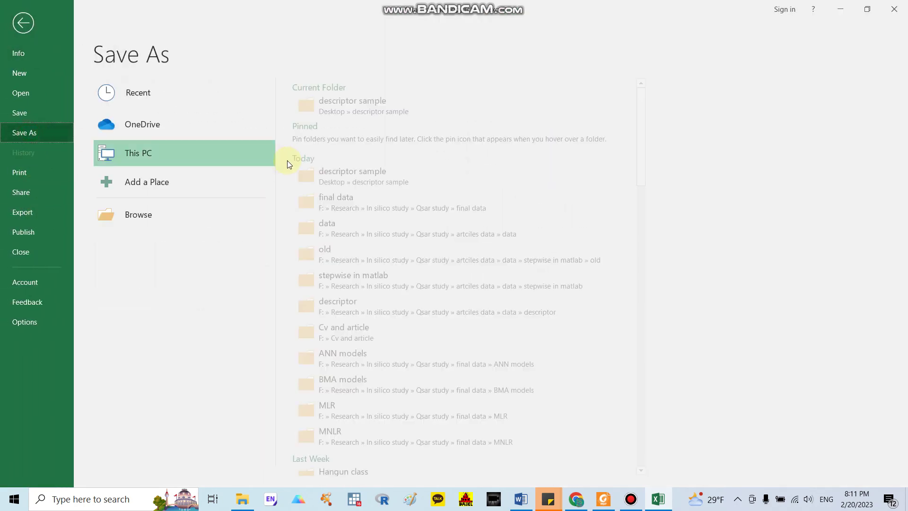
{"action": "left_click", "coordinate": [365, 108]}
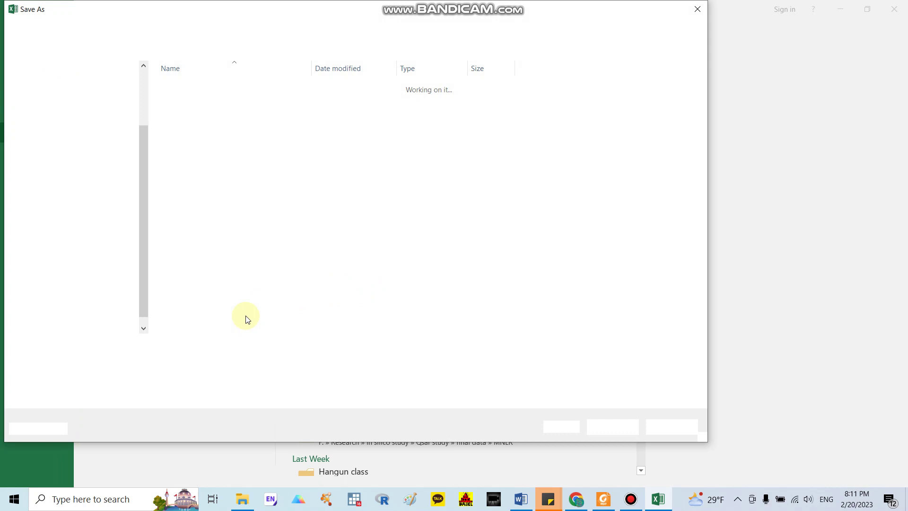
{"action": "left_click", "coordinate": [190, 361]}
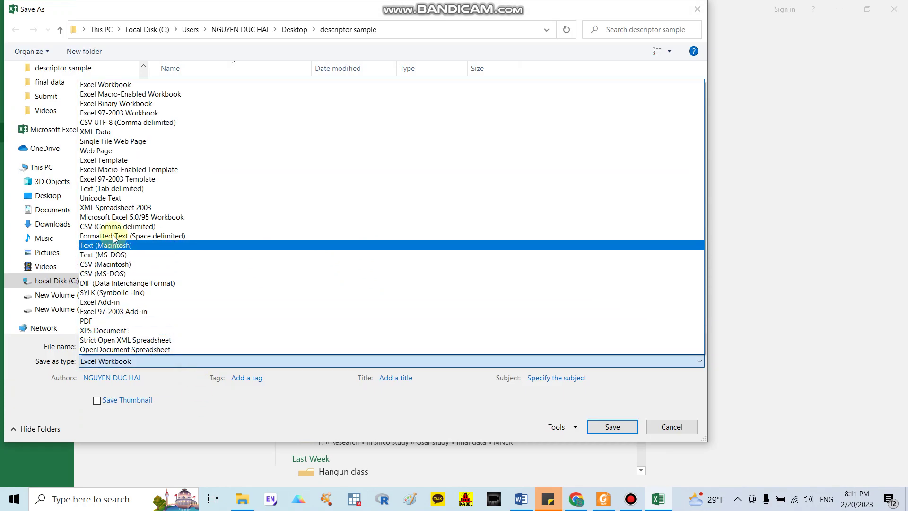
{"action": "left_click", "coordinate": [115, 227]}
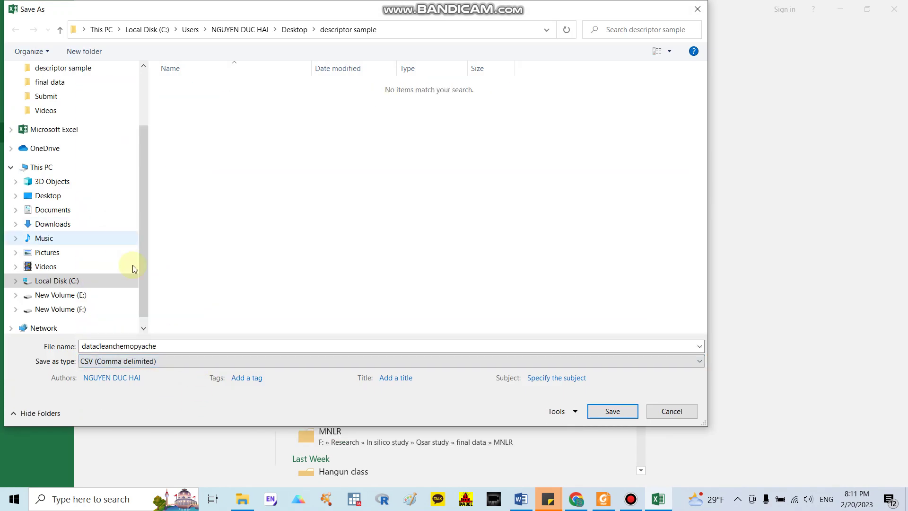
{"action": "left_click", "coordinate": [613, 411]}
{"action": "left_click", "coordinate": [431, 287]}
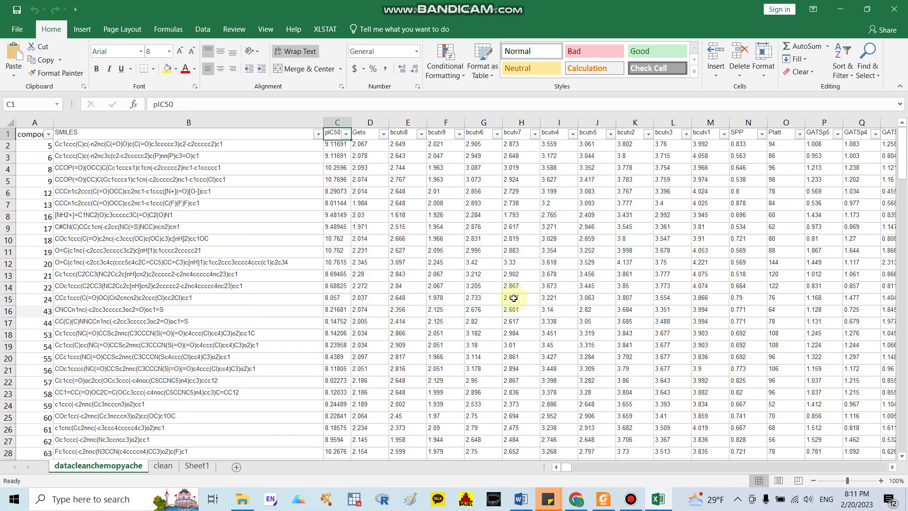
{"action": "left_click", "coordinate": [894, 9]}
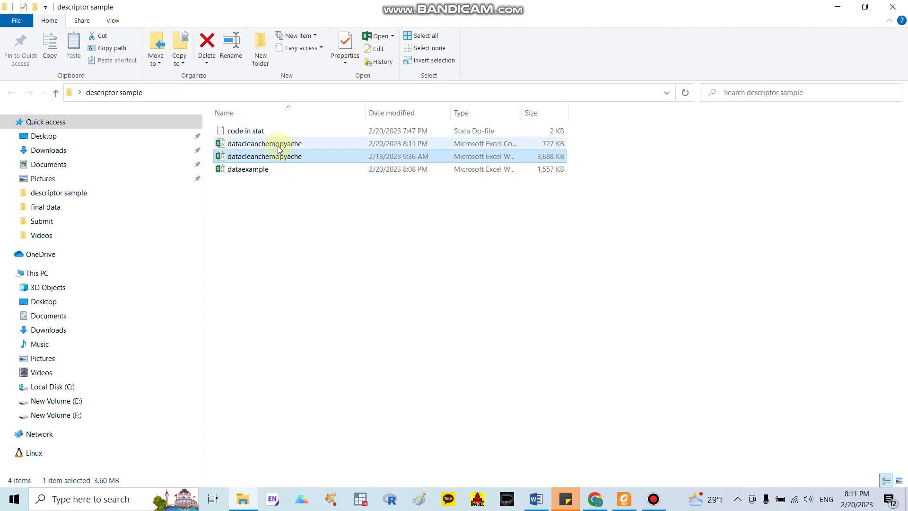
Return to the Colab notebook and run the cell that mounts Drive and reads decriptorcleanchemo.csv, allowing the GitHub-loaded notebook to run anyway
{"action": "left_click", "coordinate": [836, 7]}
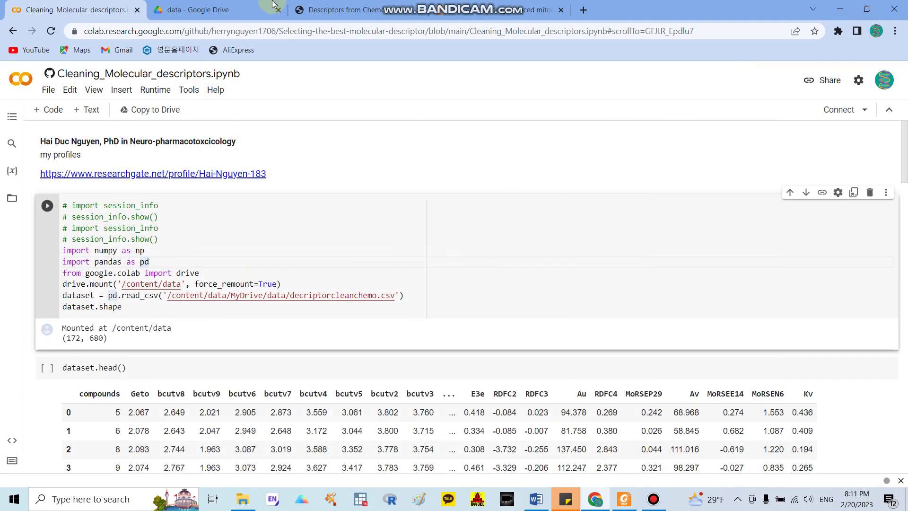
{"action": "left_click", "coordinate": [236, 9]}
{"action": "left_click", "coordinate": [94, 9]}
{"action": "left_click_drag", "start_coordinate": [290, 295], "coordinate": [375, 298]}
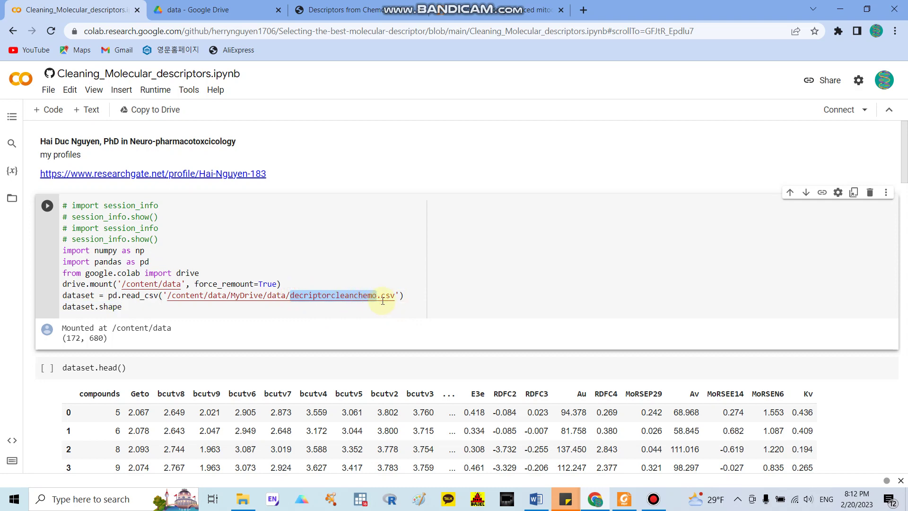
{"action": "left_click", "coordinate": [47, 205]}
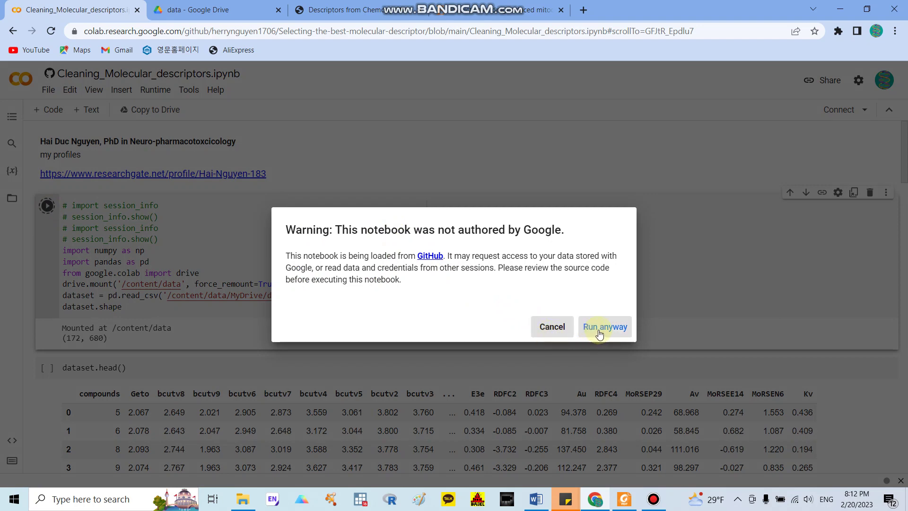
{"action": "left_click", "coordinate": [600, 333]}
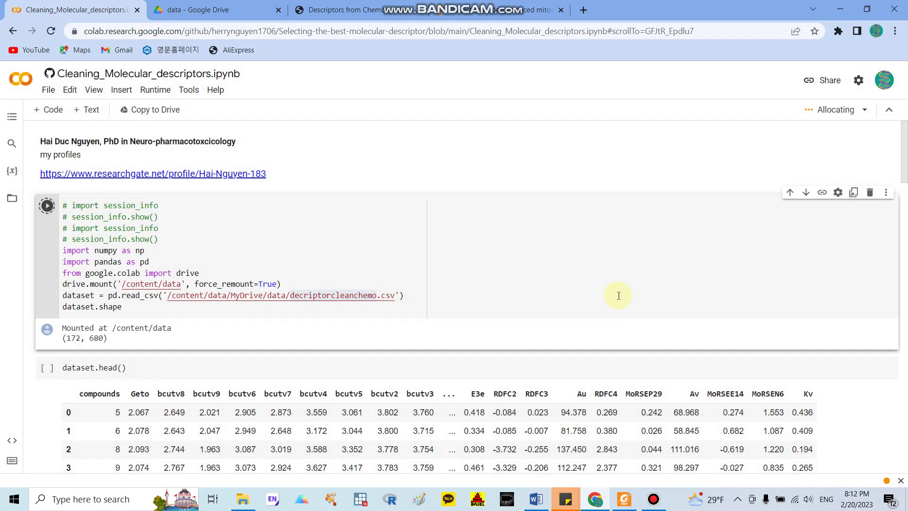